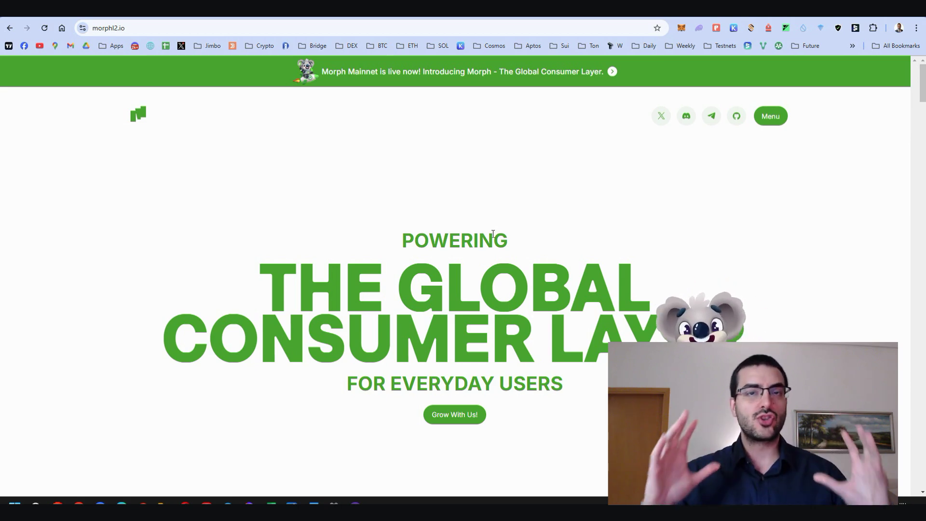
Browse the morphl2.io feature cards, then bring up Morph's $20M seed round on CryptoRank
scroll(505, 261, "down", 10)
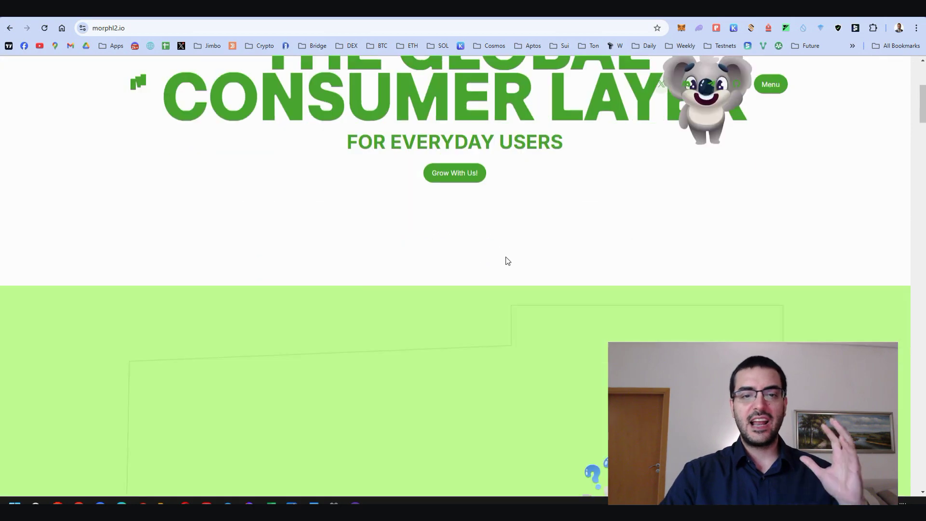
scroll(519, 286, "down", 10)
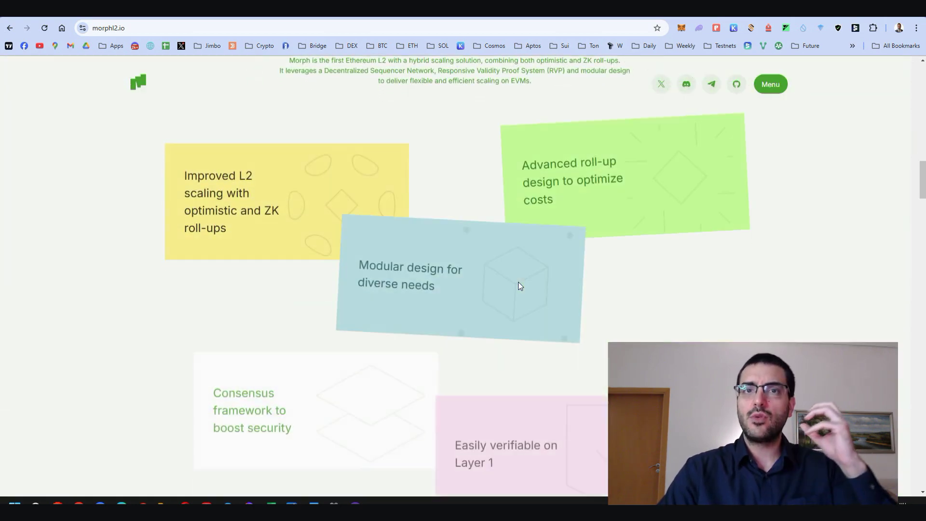
scroll(520, 292, "down", 6)
key("ctrl+Tab")
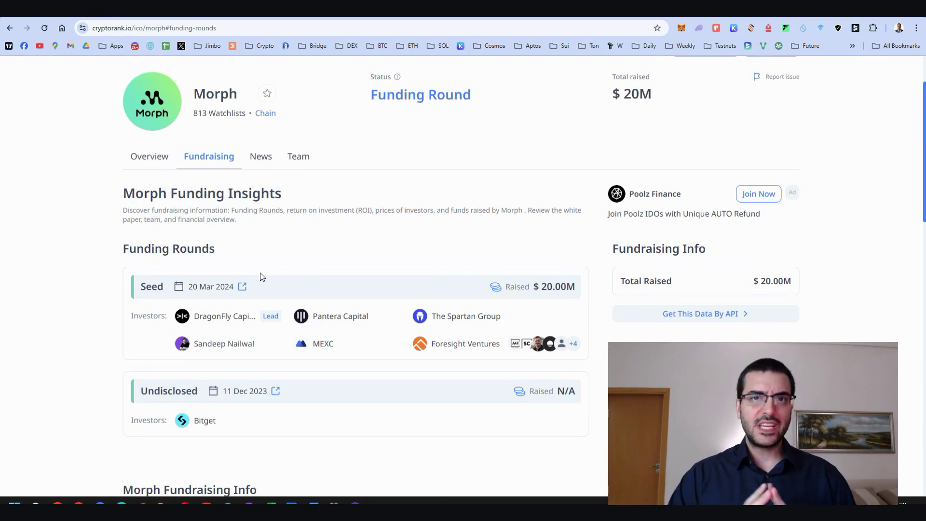
Switch from CryptoRank to the Word document with the Morph airdrop checklist
key("alt+Tab")
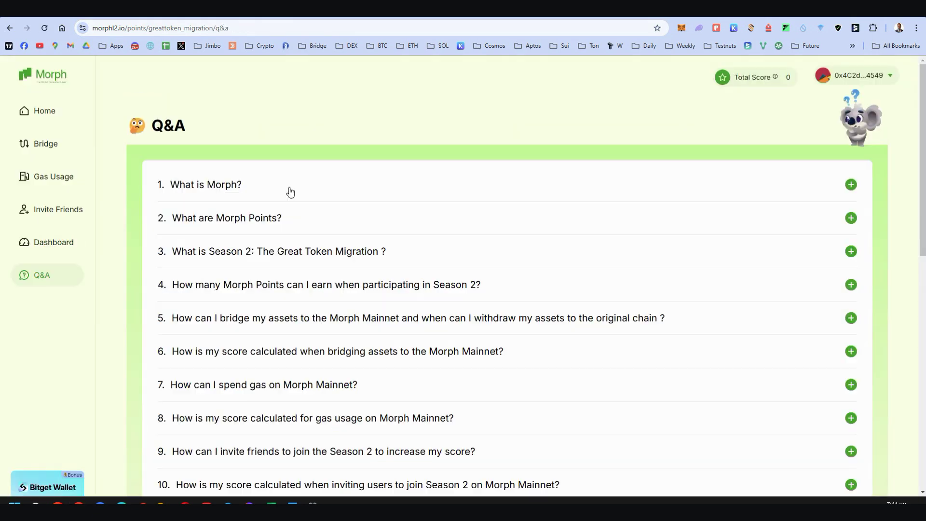
Go to the Morph Zoo points home page to reach the Season 2 dashboard
left_click(52, 77)
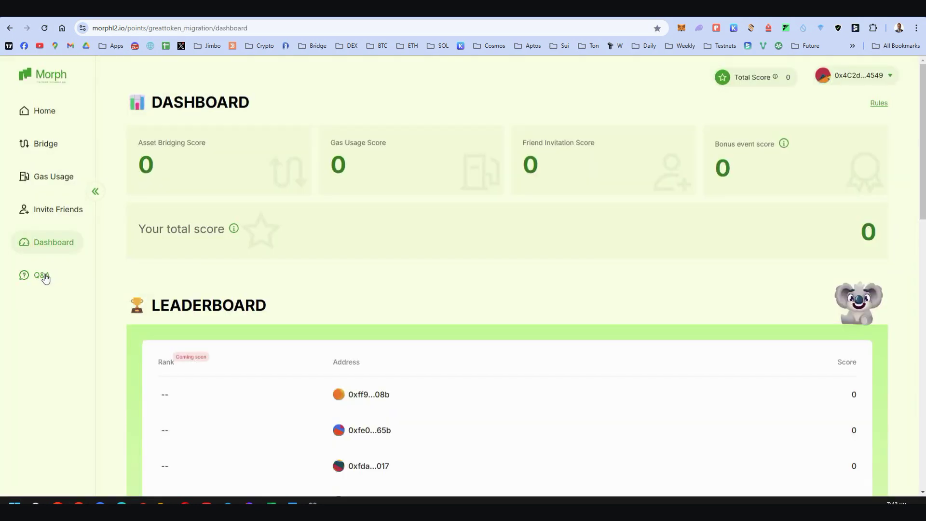
Expand the Q&A answer on earning Morph Points and highlight bridging, gas, invites and special events
left_click(42, 276)
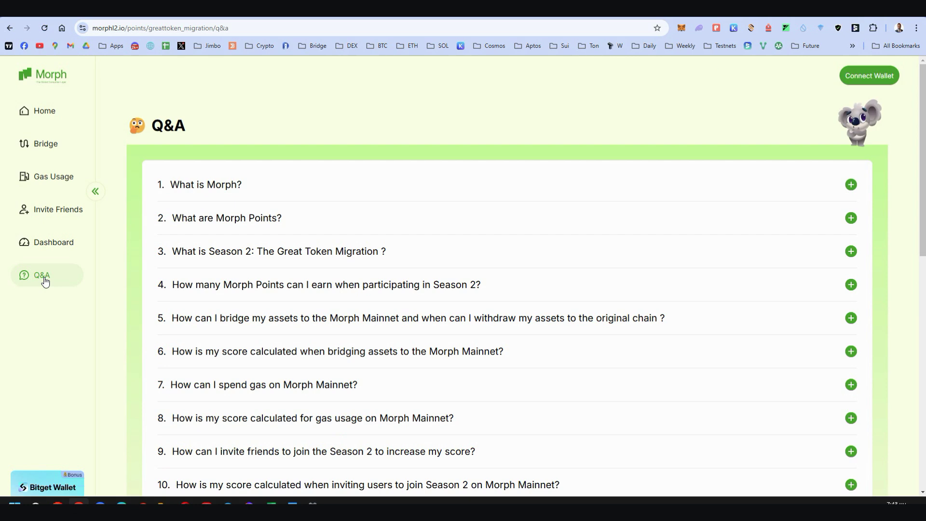
scroll(338, 324, "down", 2)
left_click(207, 204)
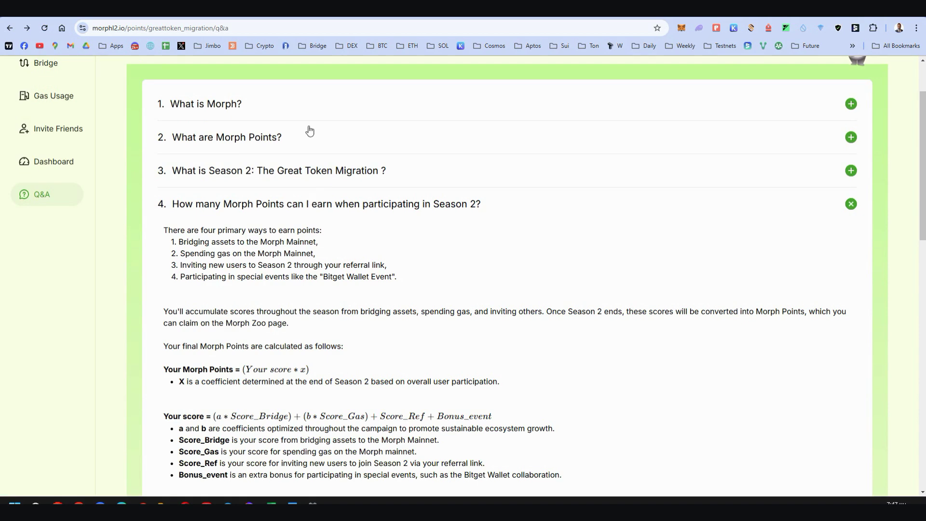
left_click_drag(184, 241, 317, 242)
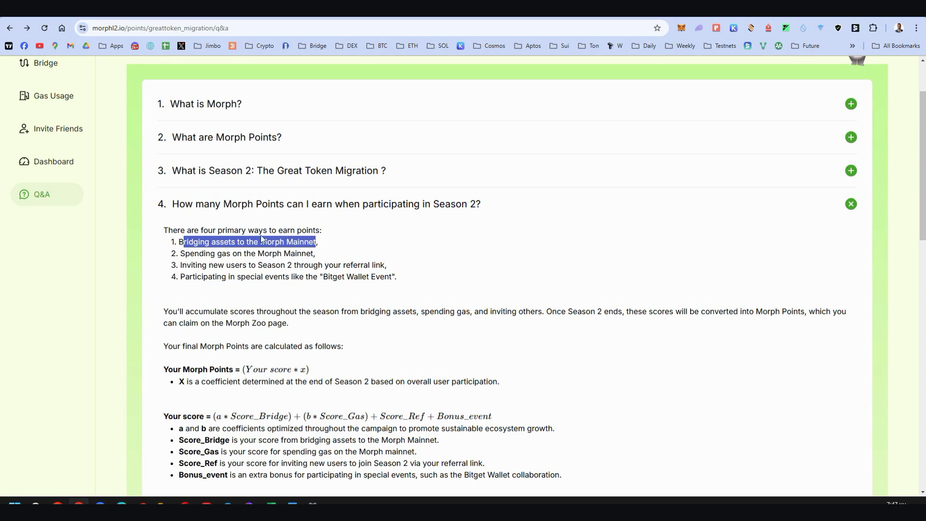
left_click_drag(193, 254, 314, 252)
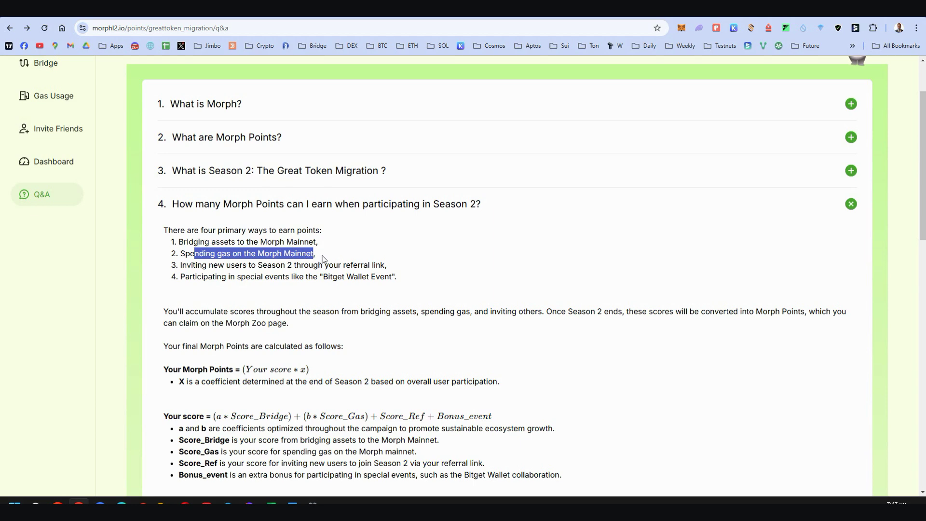
left_click_drag(194, 265, 380, 265)
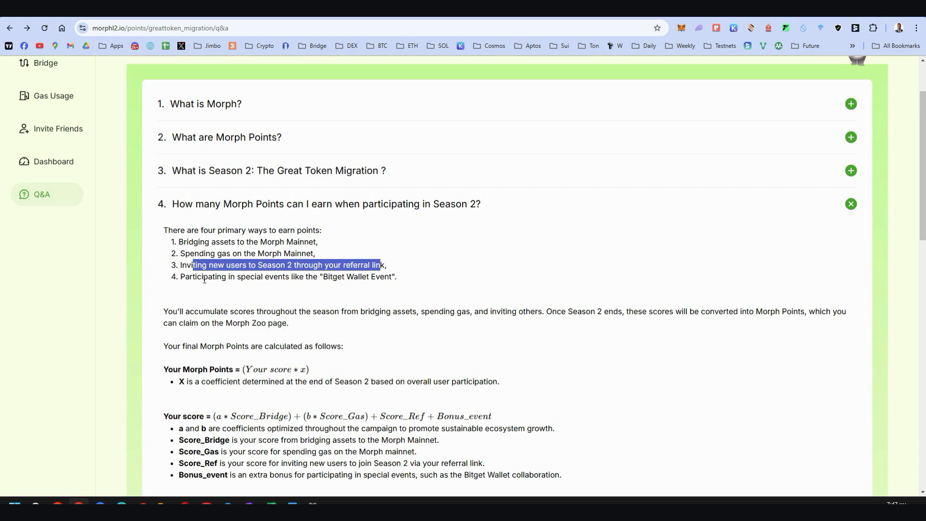
left_click_drag(204, 278, 399, 284)
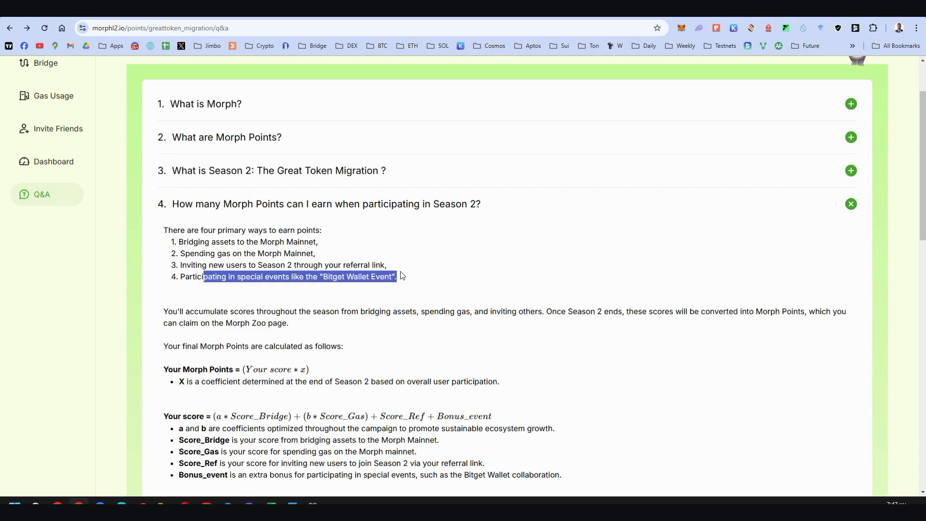
Clear the separate highlights and select all four point-earning methods in one selection
scroll(399, 271, "down", 5)
scroll(211, 329, "down", 2)
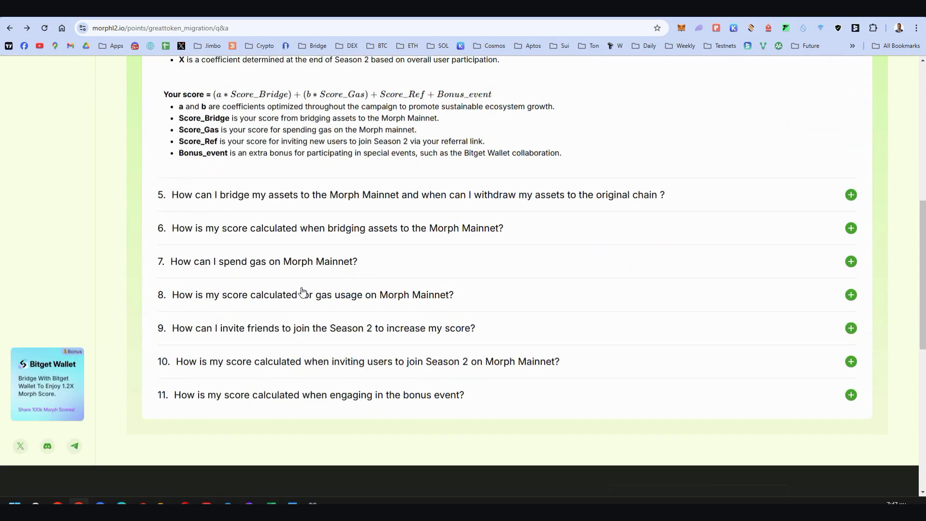
scroll(302, 293, "up", 7)
left_click(195, 243)
left_click_drag(176, 241, 407, 277)
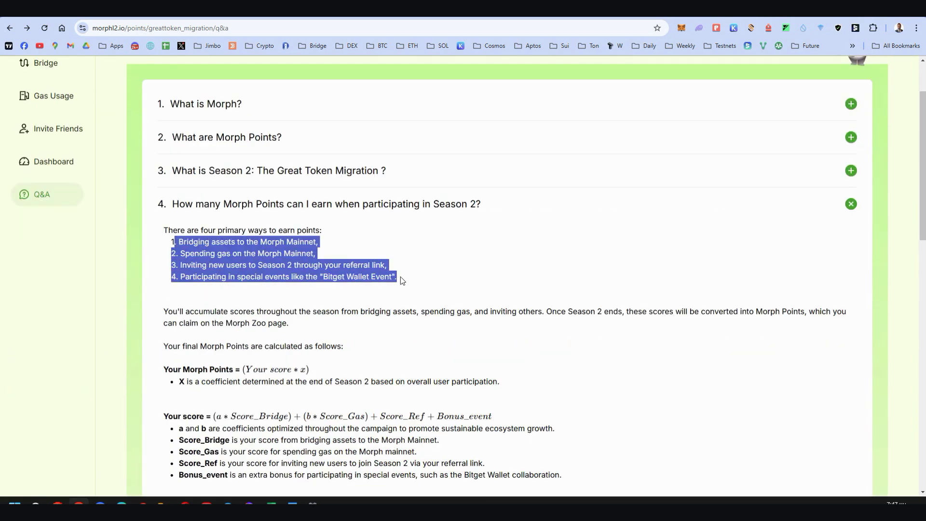
scroll(269, 306, "down", 5)
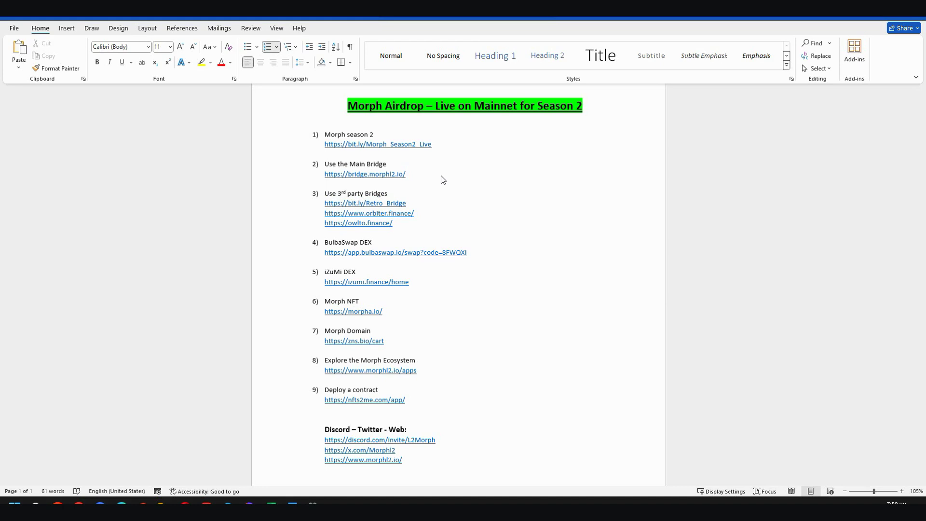
Review the Morph Bridge deposit form, the Season 2 bridge points page, and Etherscan gas prices
left_click(72, 449)
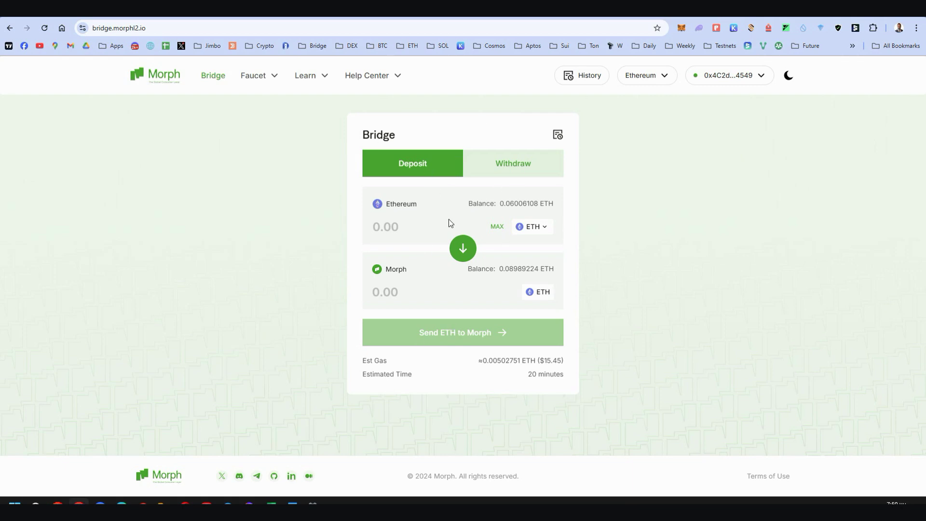
left_click(280, 19)
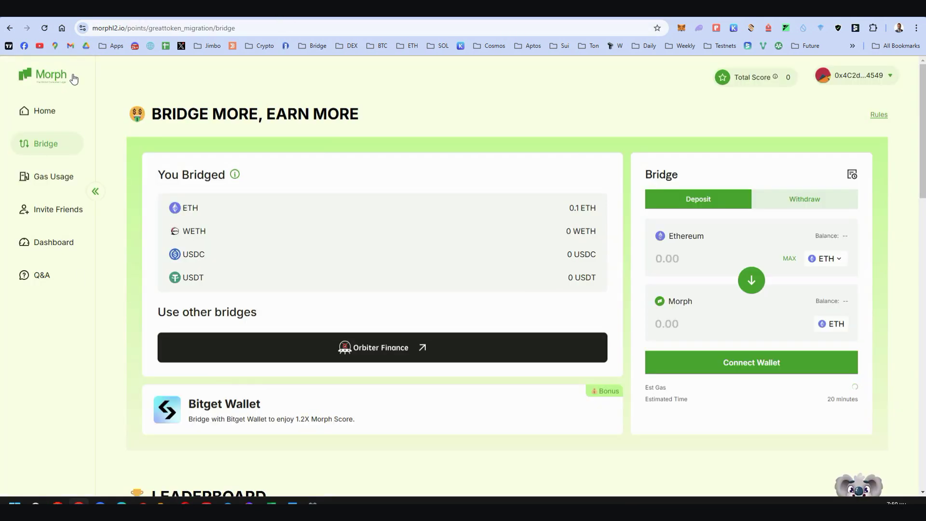
left_click(44, 143)
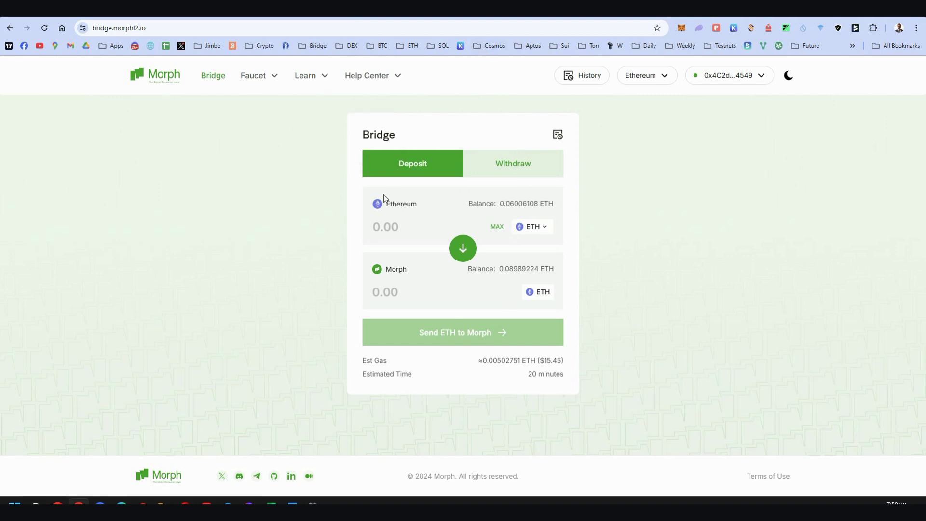
left_click(447, 18)
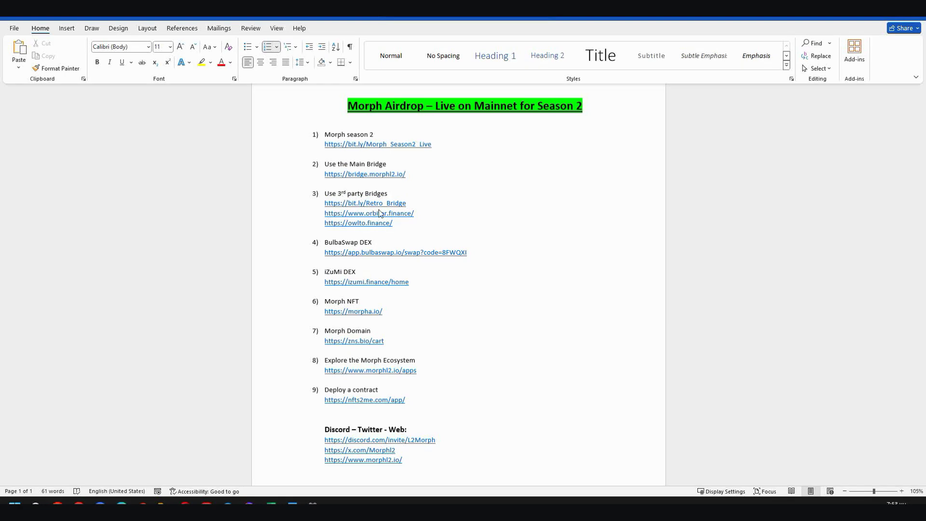
Compare the RetroBridge, Owlto and Orbiter Finance bridge routes into Morph
left_click(81, 504)
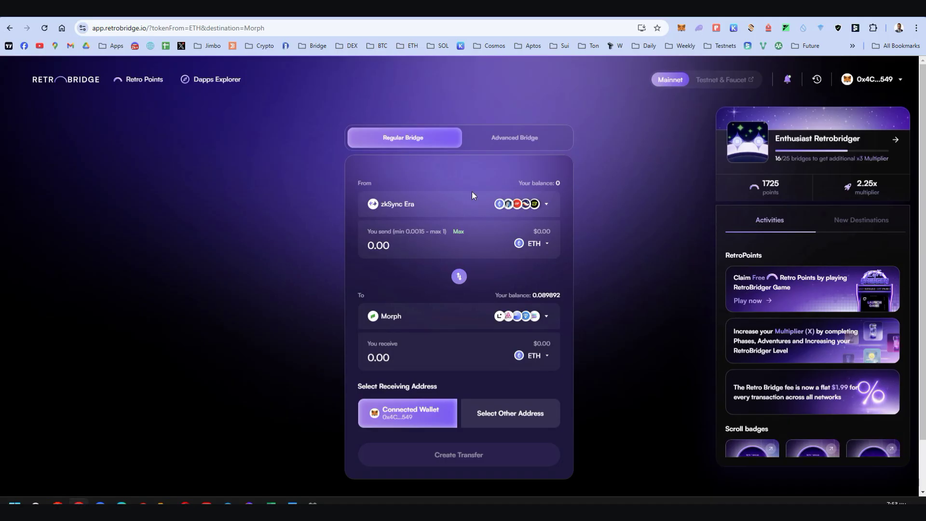
key("ctrl+Tab")
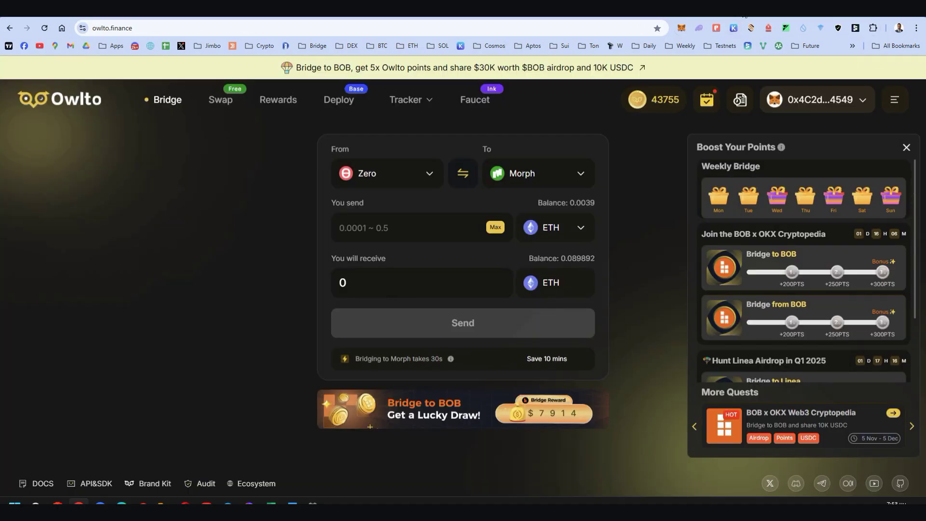
left_click(744, 18)
left_click(715, 16)
key("ctrl+Tab")
left_click(578, 18)
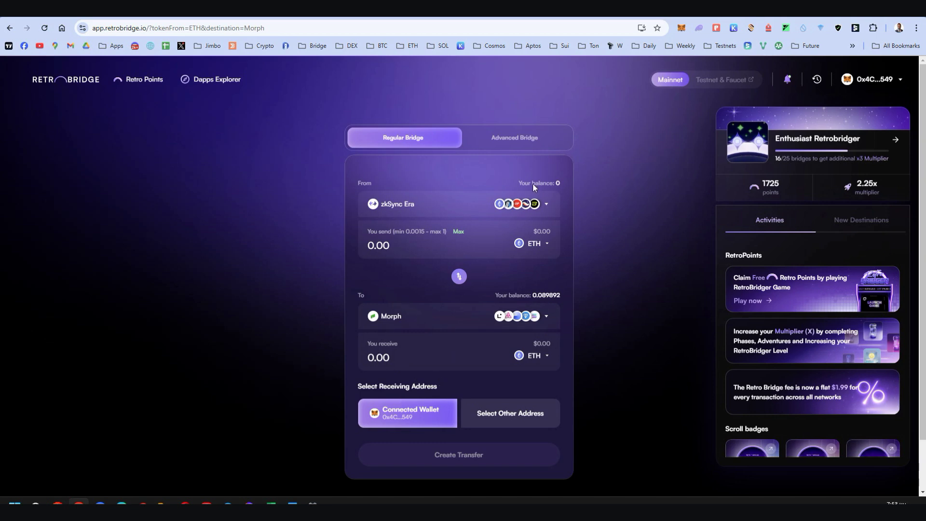
left_click(648, 16)
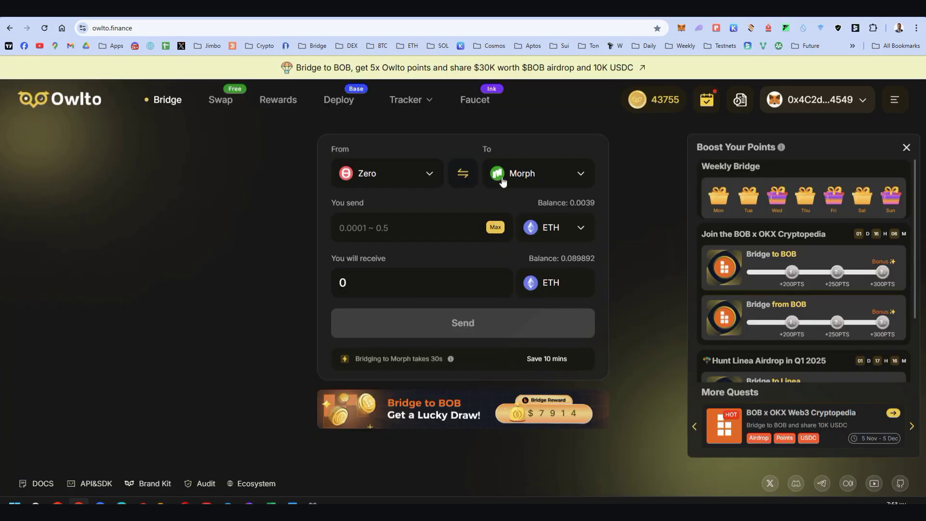
left_click(684, 12)
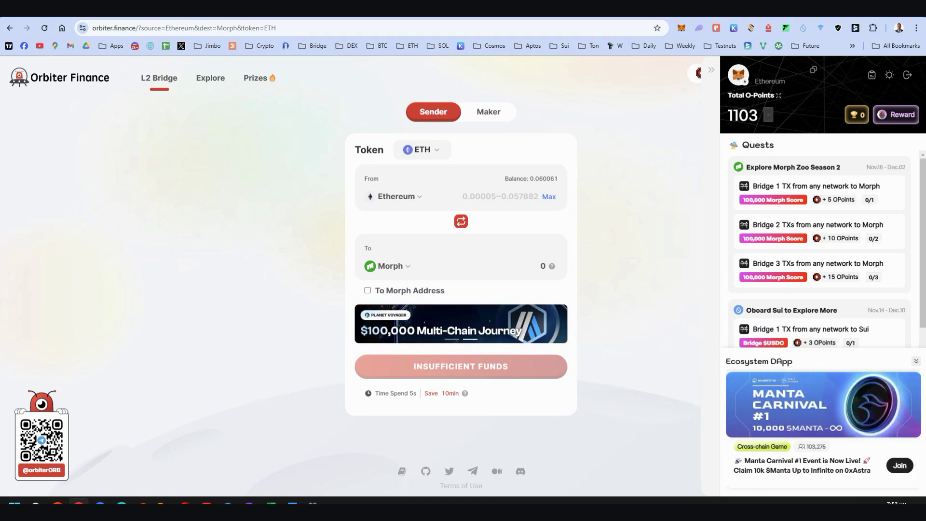
left_click(506, 13)
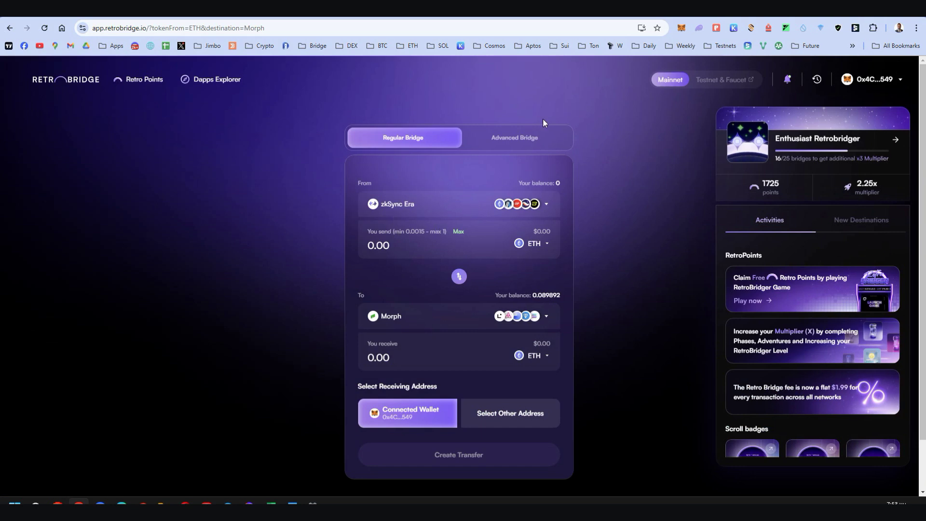
left_click(648, 14)
left_click(685, 12)
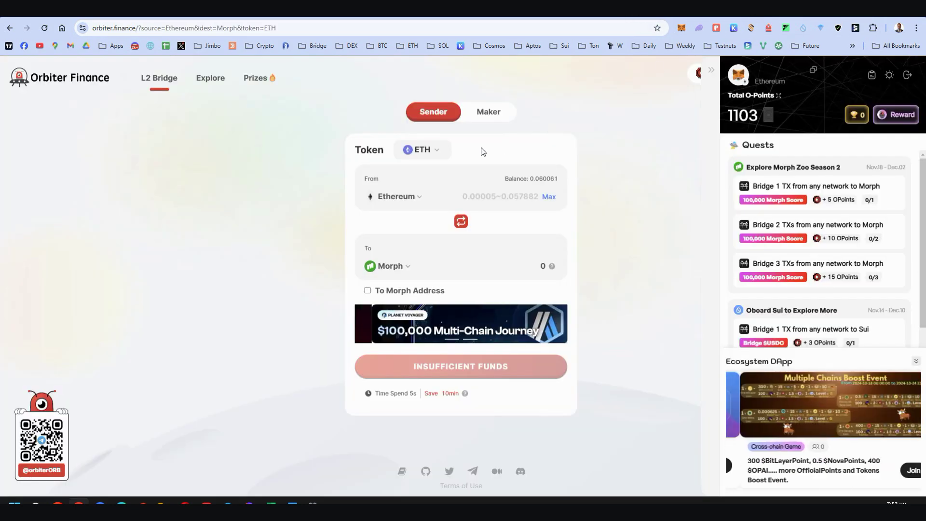
Set Arbitrum as Orbiter Finance's source chain, then return to RetroBridge
left_click(384, 196)
left_click(417, 246)
left_click(567, 15)
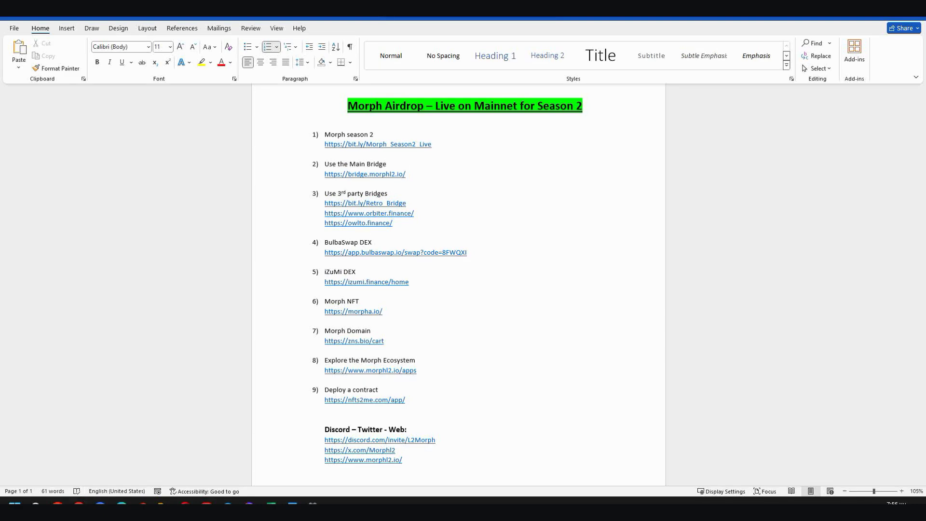
Bring up the BulbaSwap swap page with ETH set as the token to sell
left_click(78, 505)
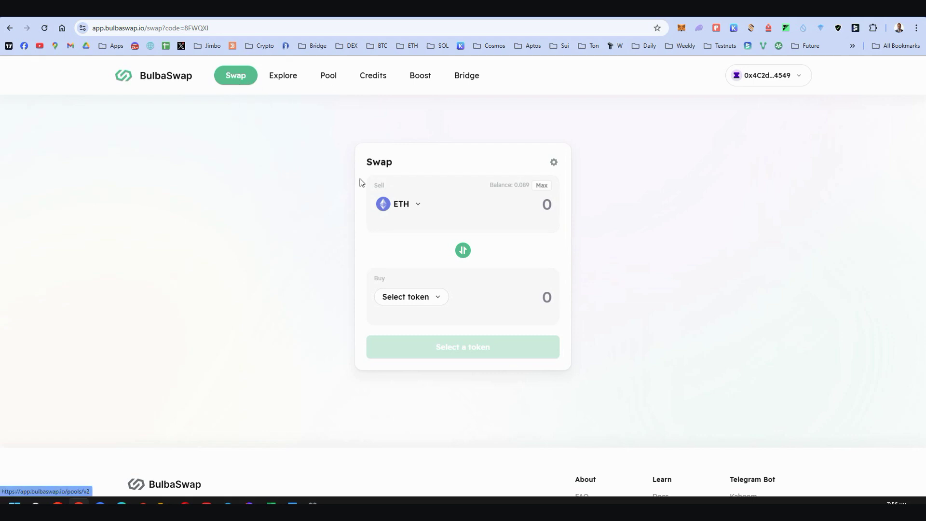
Pick USDC to buy, then fill a V2 ETH/USDC liquidity deposit with the full 30.57247 USDC
left_click(405, 300)
left_click(435, 271)
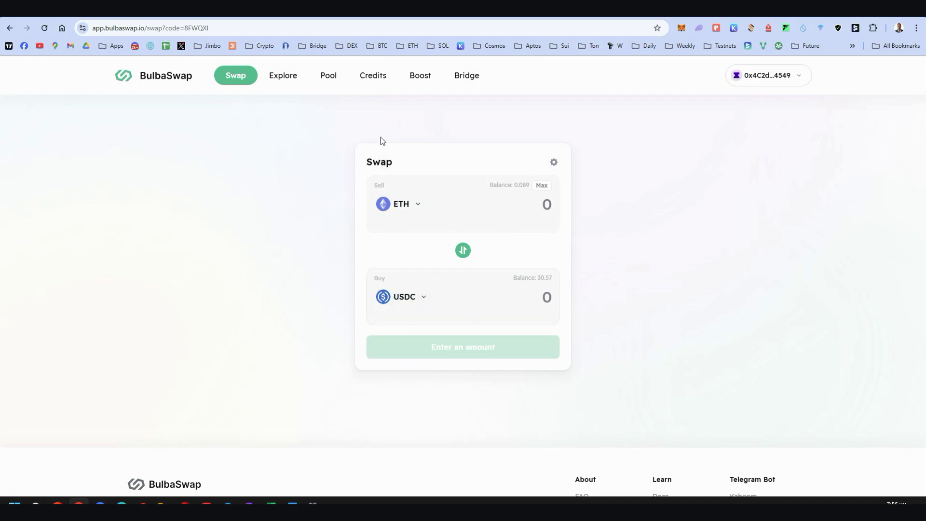
left_click(333, 77)
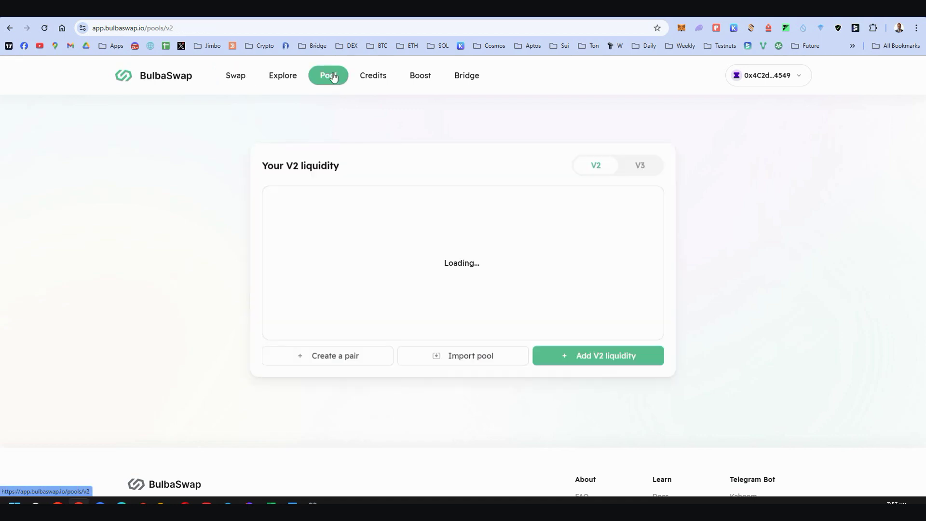
left_click(601, 357)
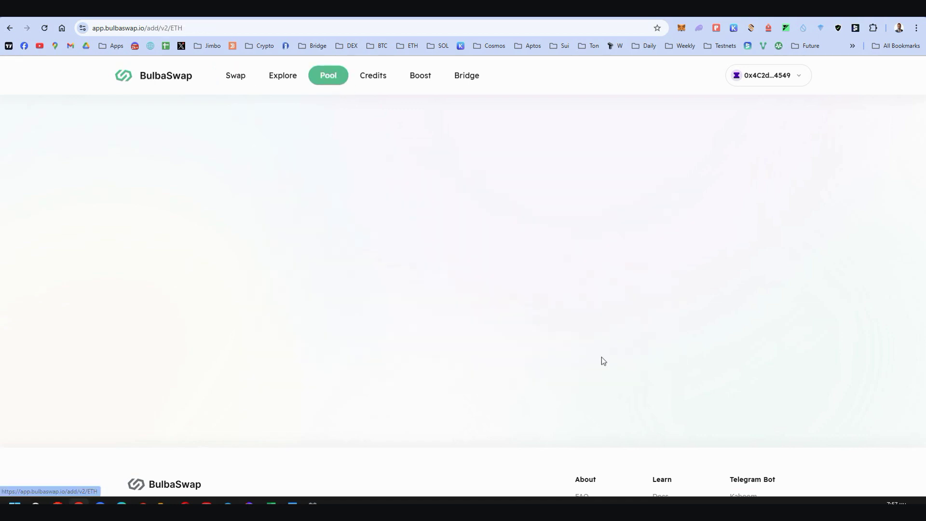
left_click(545, 342)
scroll(558, 293, "down", 3)
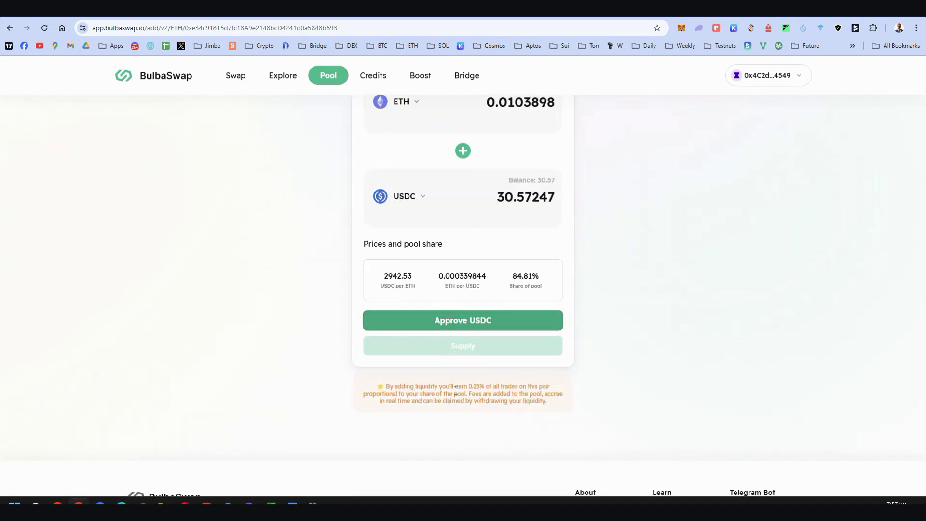
scroll(458, 339, "up", 2)
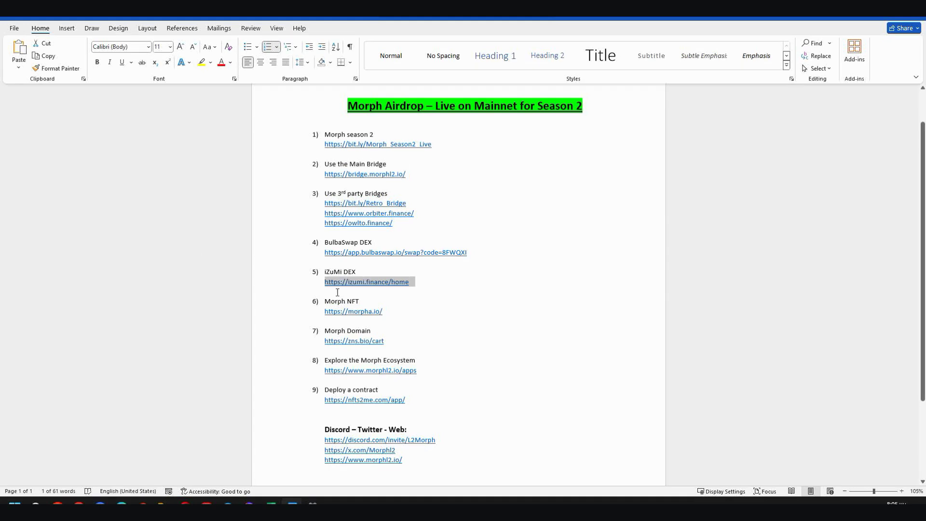
Open iZUMi Finance from the checklist and browse its Swap, Pools and home pages
left_click(363, 273)
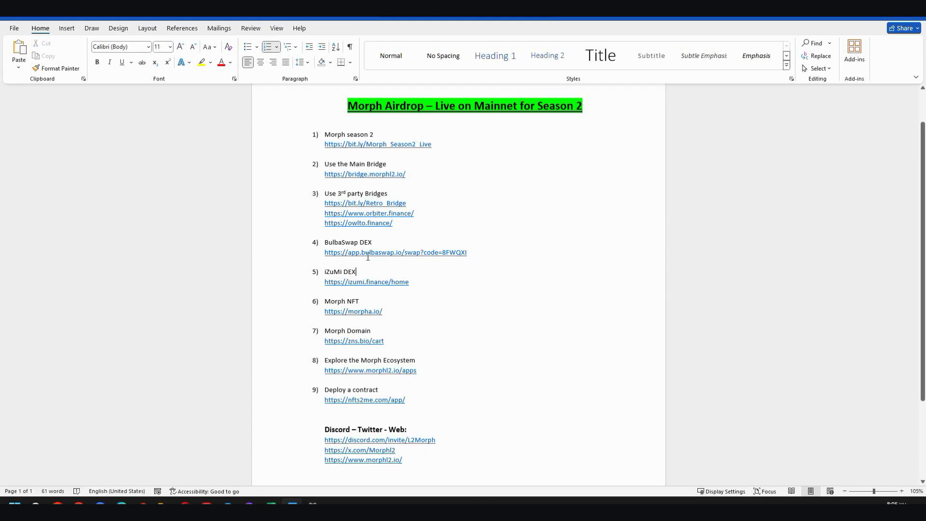
left_click(78, 504)
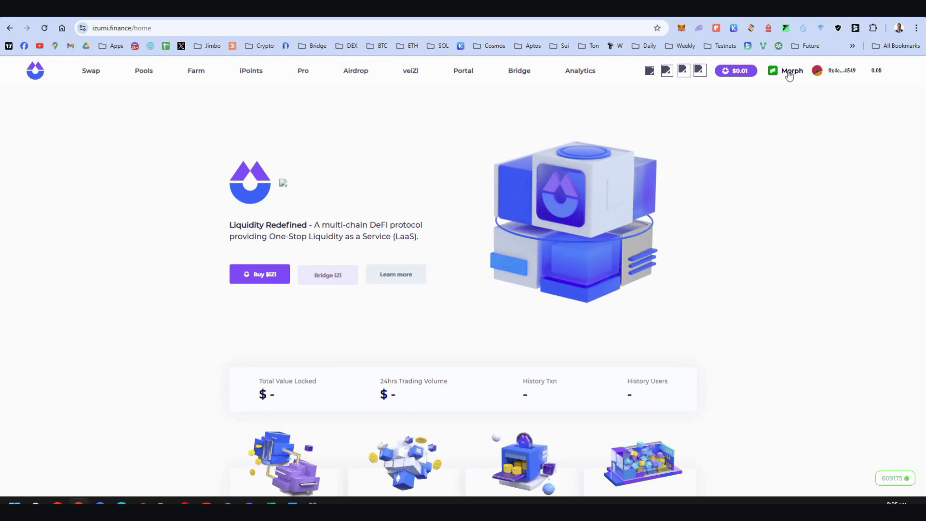
left_click(94, 73)
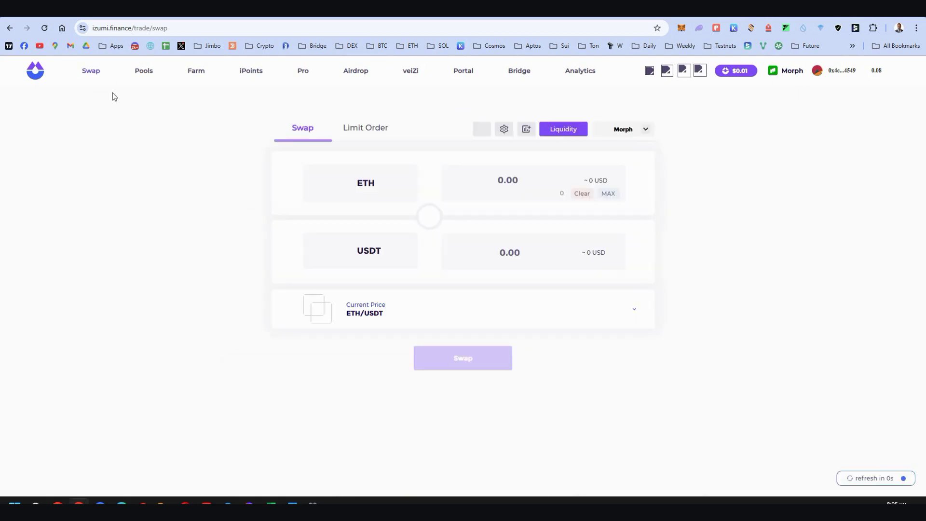
left_click(150, 76)
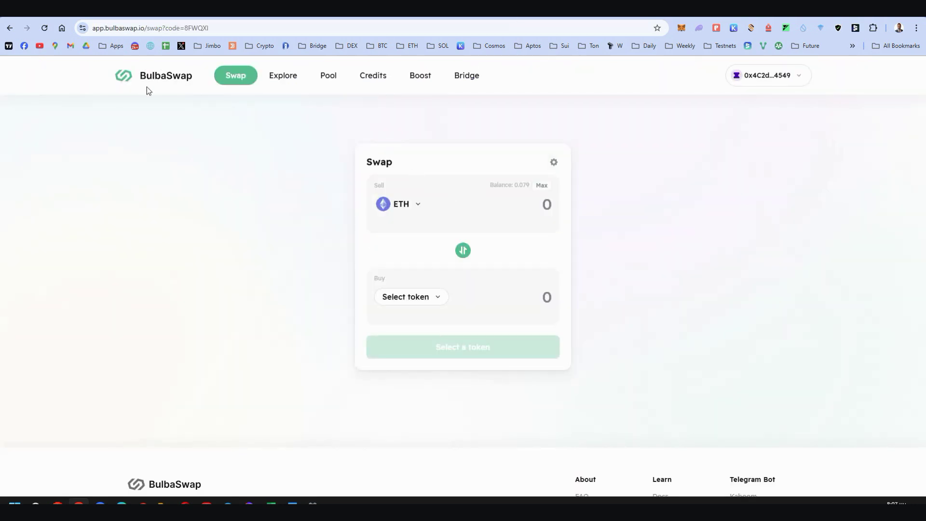
left_click(736, 15)
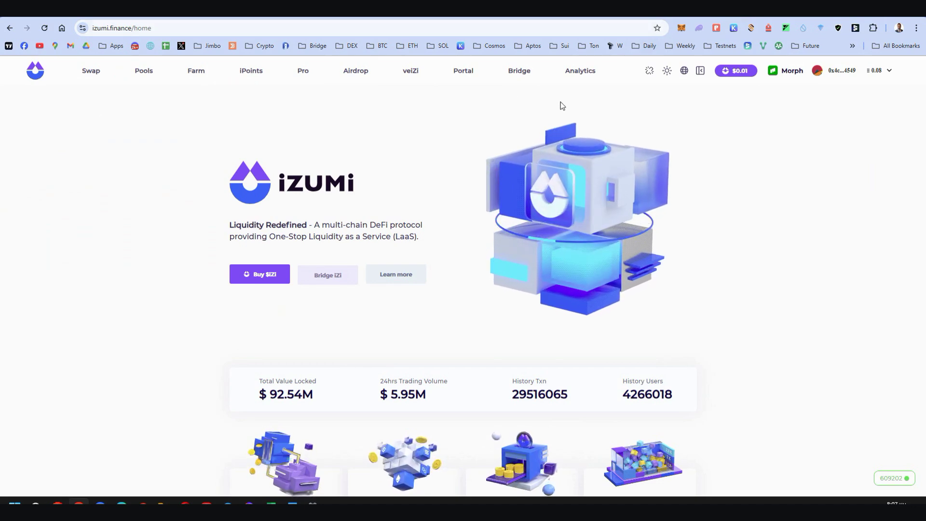
Open the Blind Box Miracle collection on Morpha NFT and add NFT #970 to Buy Now
key("alt+Tab")
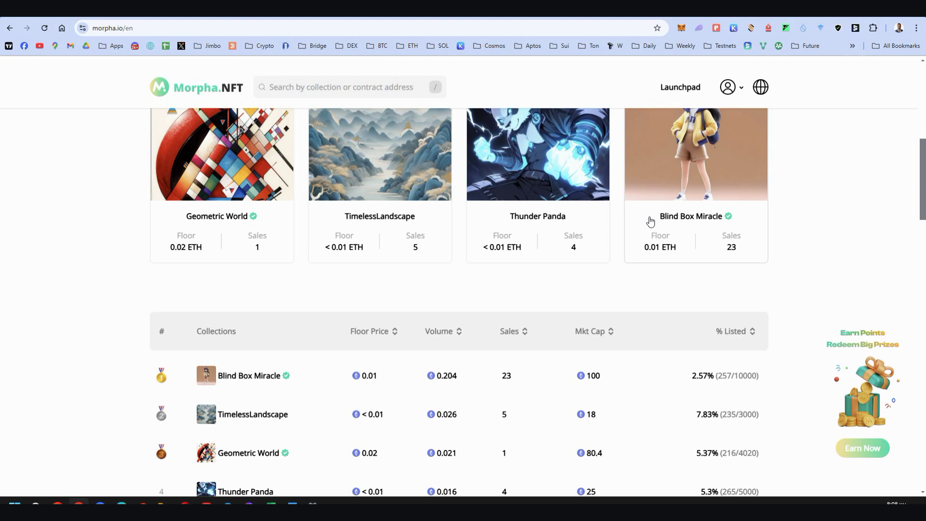
scroll(579, 241, "down", 3)
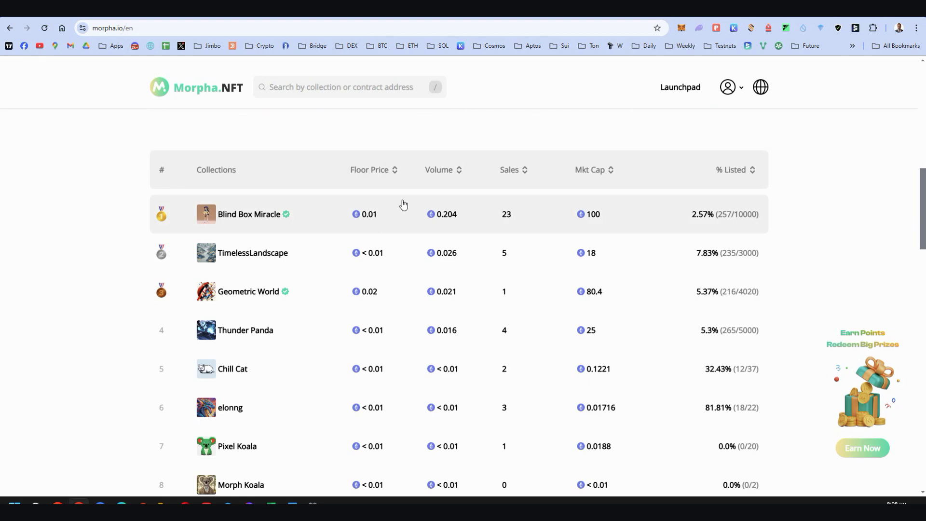
left_click(282, 228)
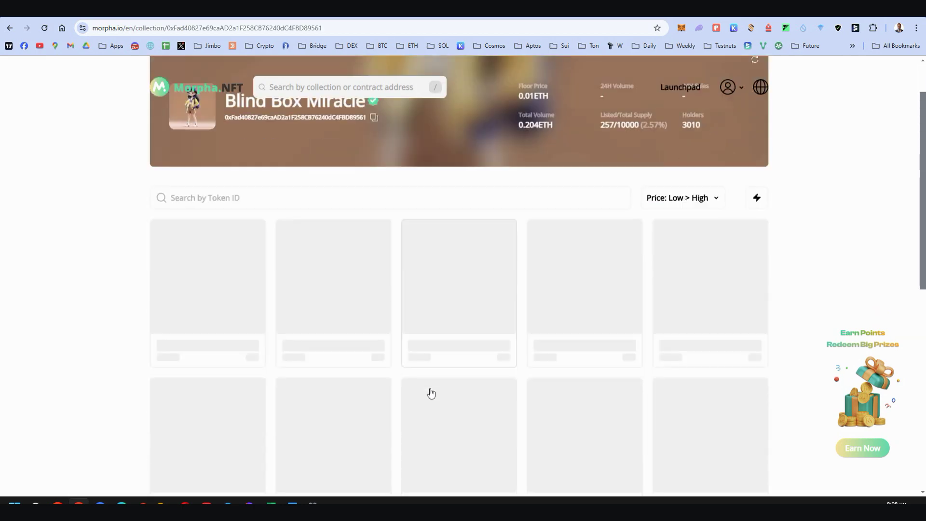
scroll(431, 393, "down", 2)
left_click(464, 403)
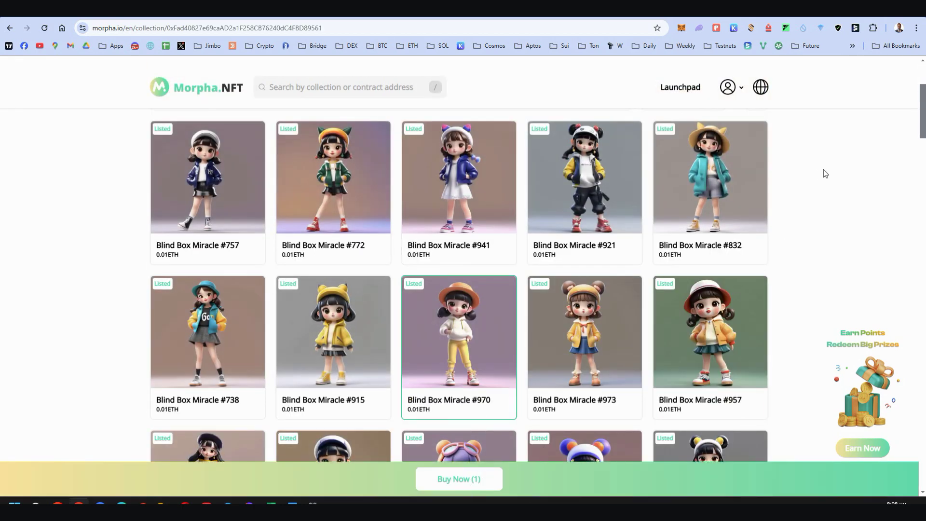
Return to the collection rankings, topped by Blind Box Miracle with 23 sales
scroll(859, 143, "up", 3)
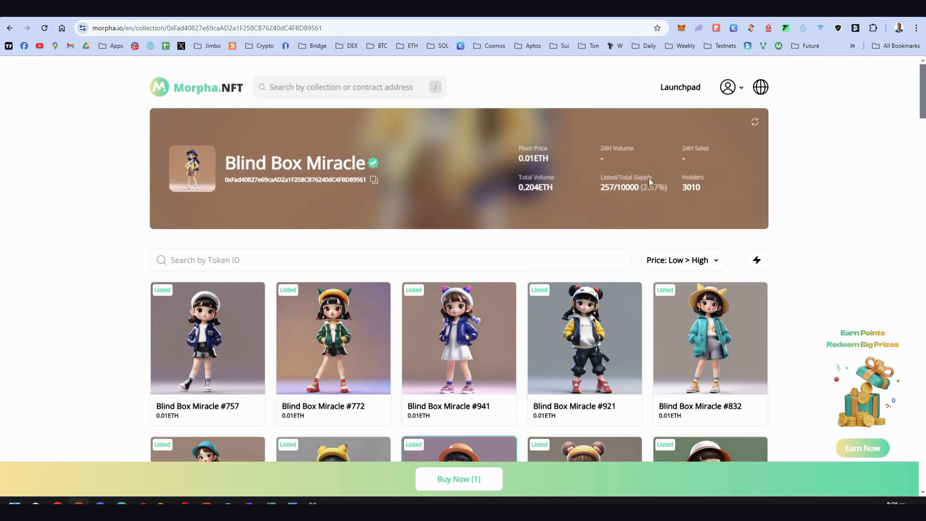
key("alt+Left")
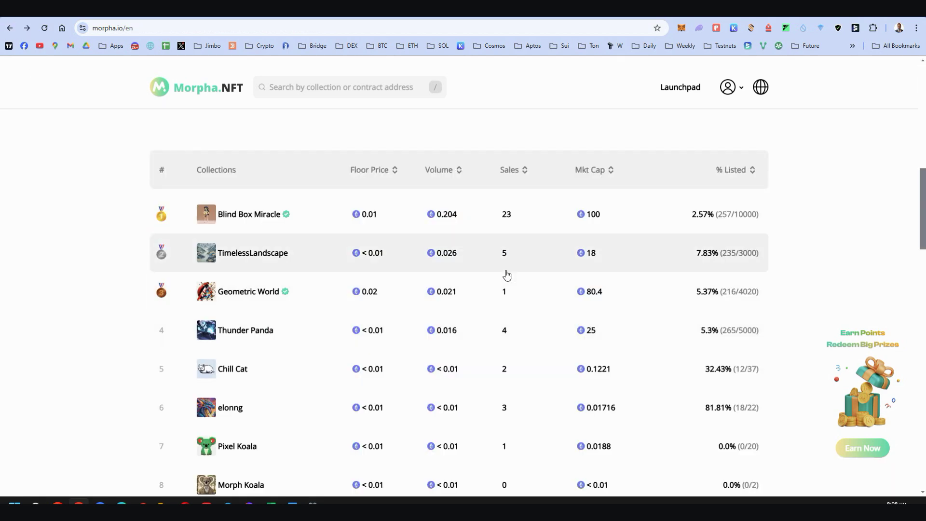
scroll(454, 304, "down", 3)
scroll(453, 304, "up", 2)
scroll(294, 289, "up", 2)
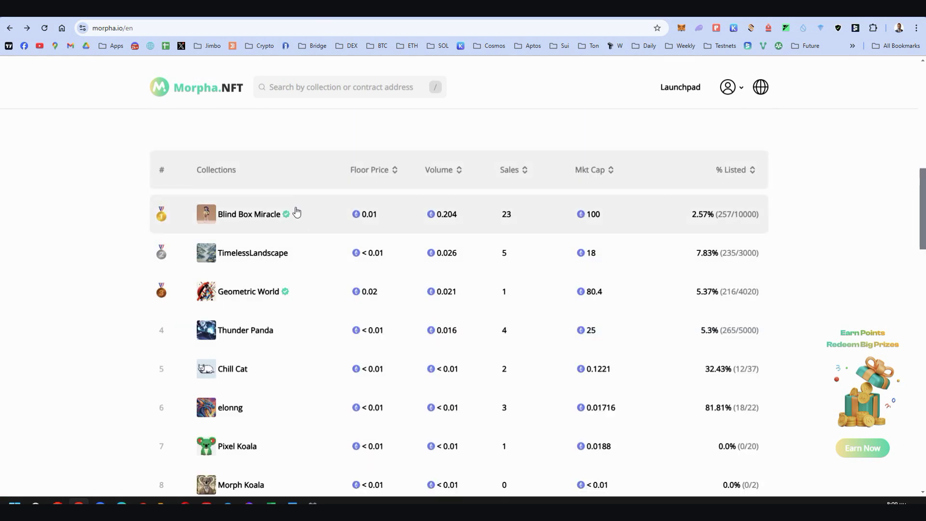
scroll(403, 300, "down", 5)
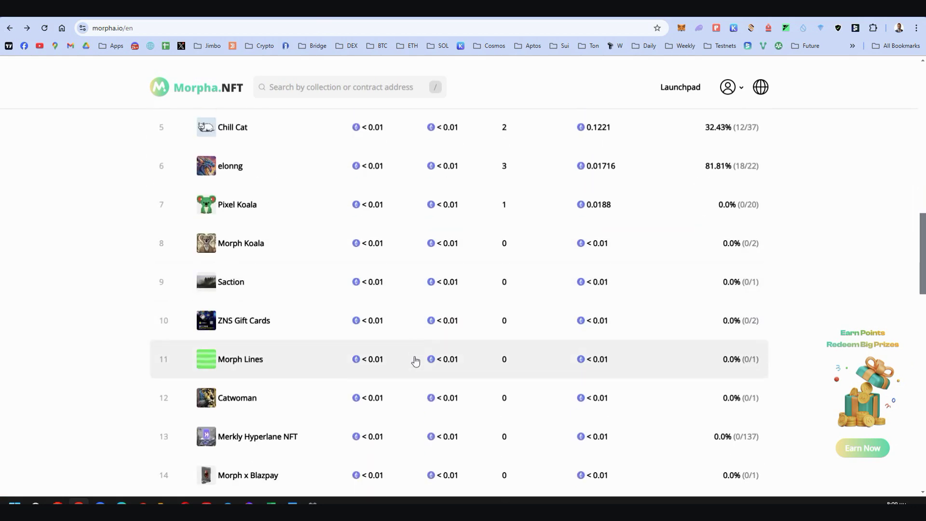
scroll(436, 342, "up", 10)
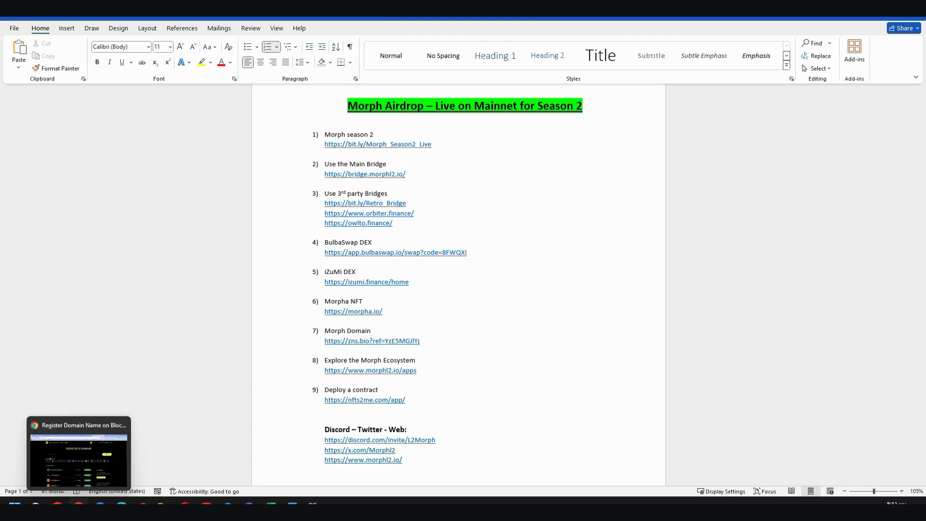
Switch from Word to the zns.bio Register Domain page in Chrome
left_click(79, 505)
Search ZNS Connect for the domain 'jimbkewrgj', then clear the search text
left_click(567, 176)
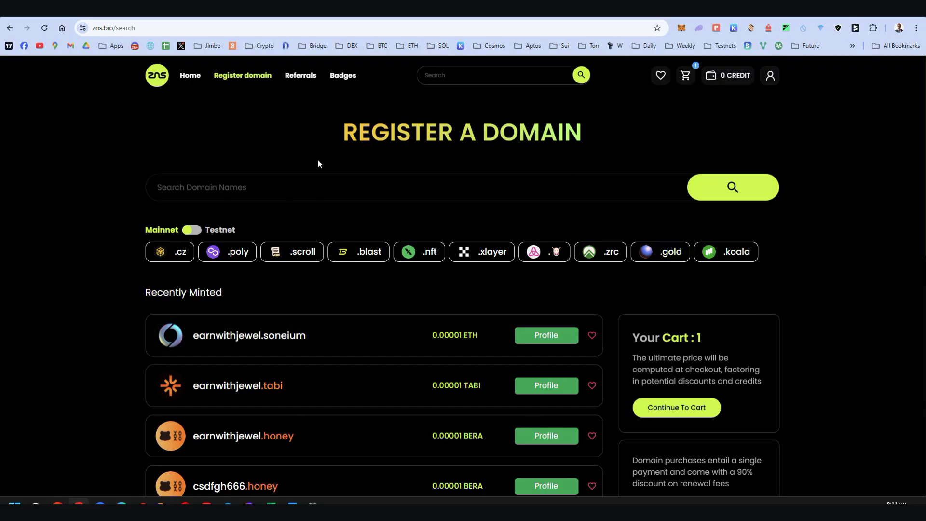
type("jimbkewrgj")
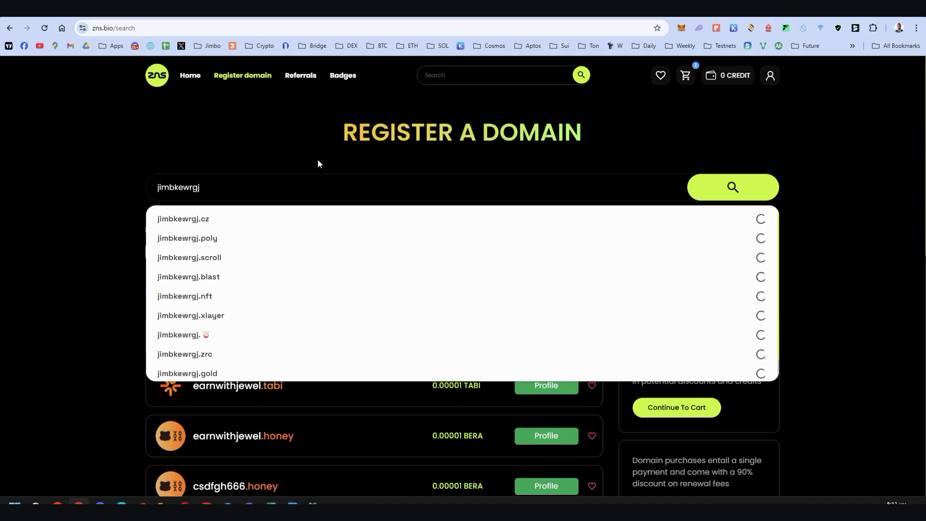
key("ctrl+a")
key("BackSpace")
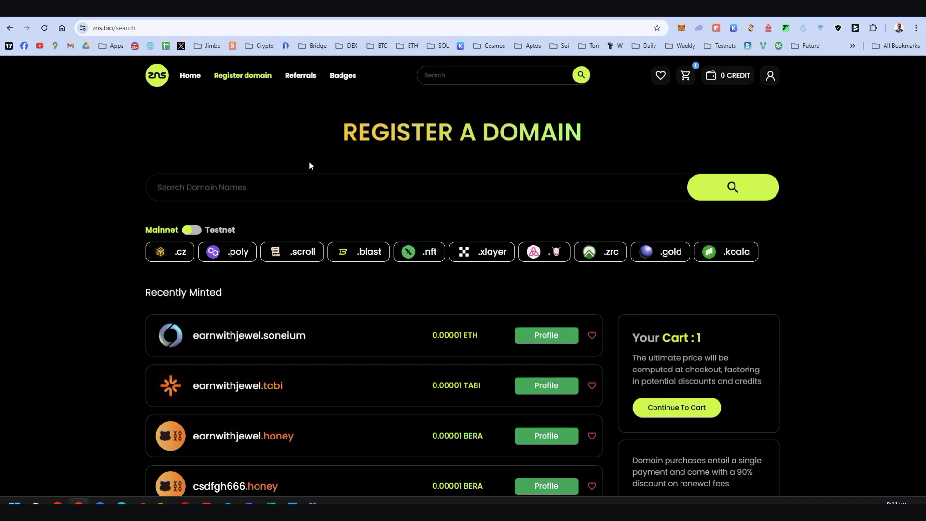
From the cart, complete the .koala domain purchase for 0.0019 ETH
left_click(696, 68)
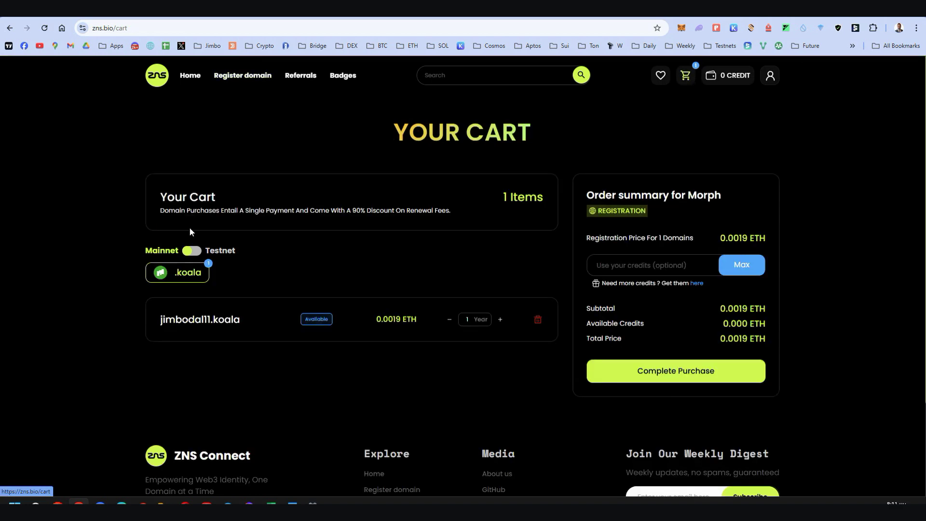
left_click(190, 76)
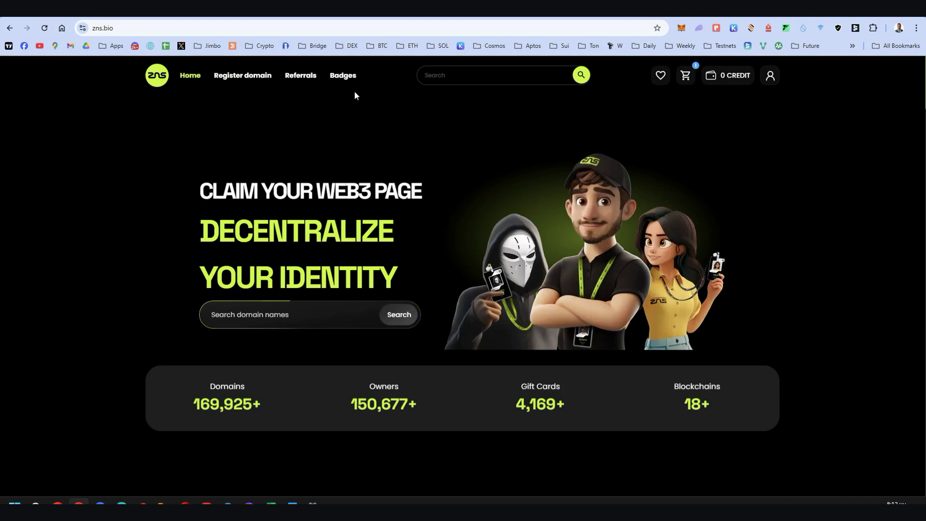
left_click(685, 75)
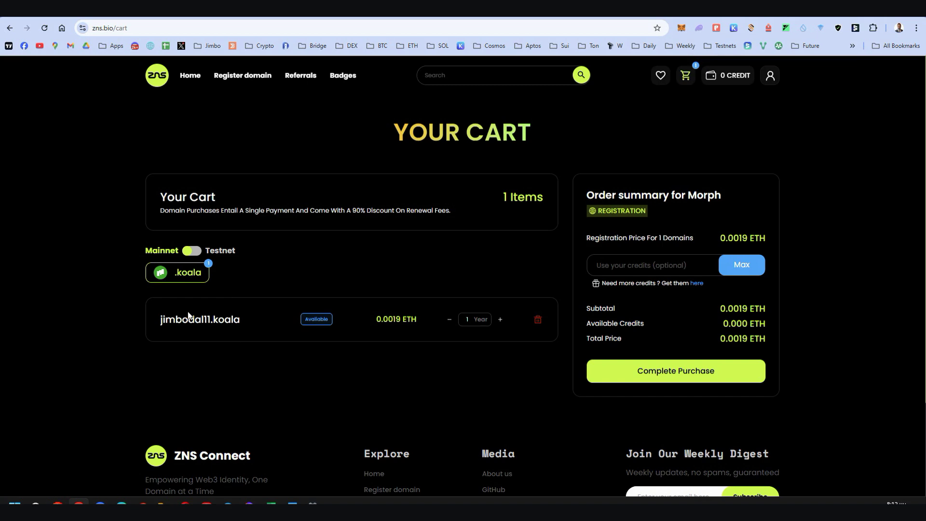
left_click(681, 375)
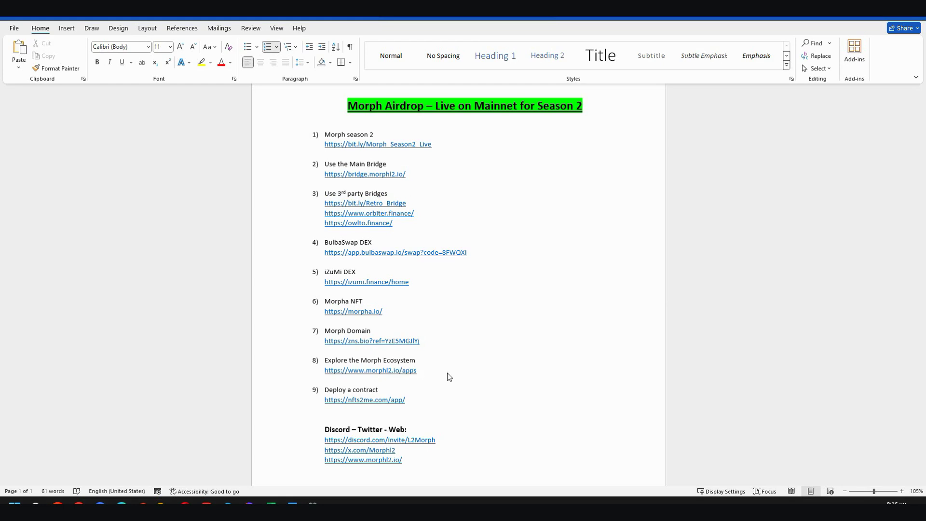
left_click(395, 370, "ctrl")
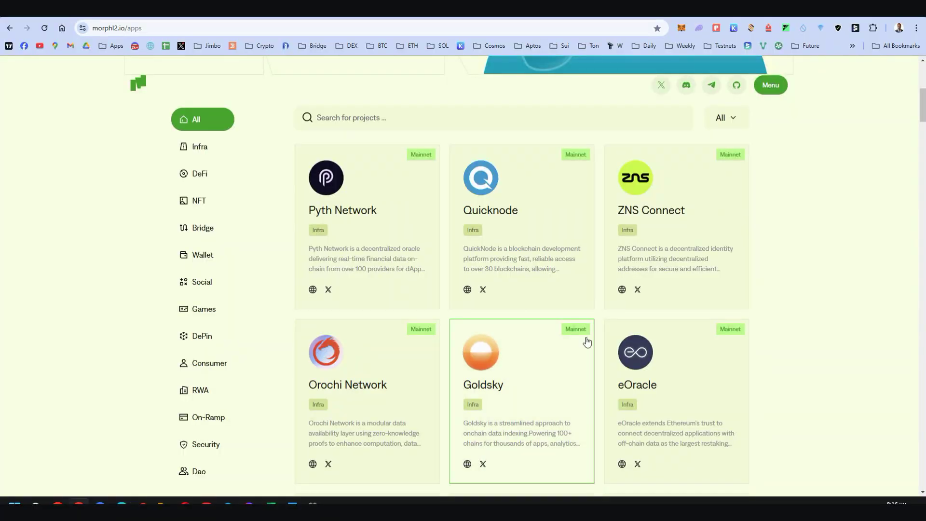
scroll(436, 339, "down", 4)
scroll(456, 328, "up", 2)
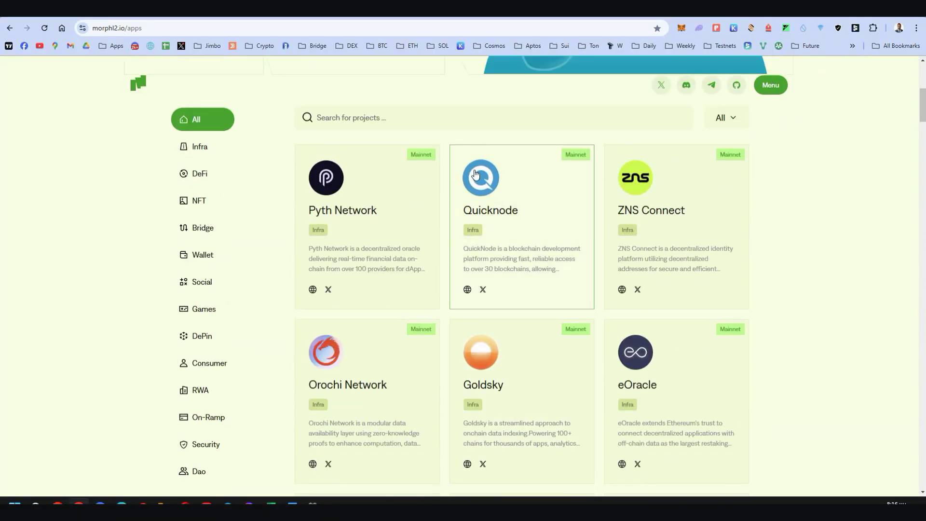
left_click(292, 17)
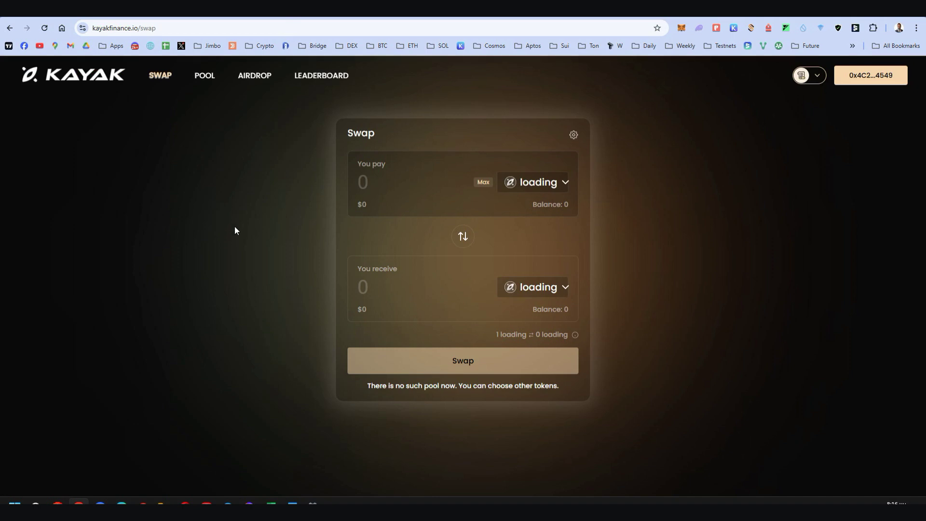
left_click(816, 75)
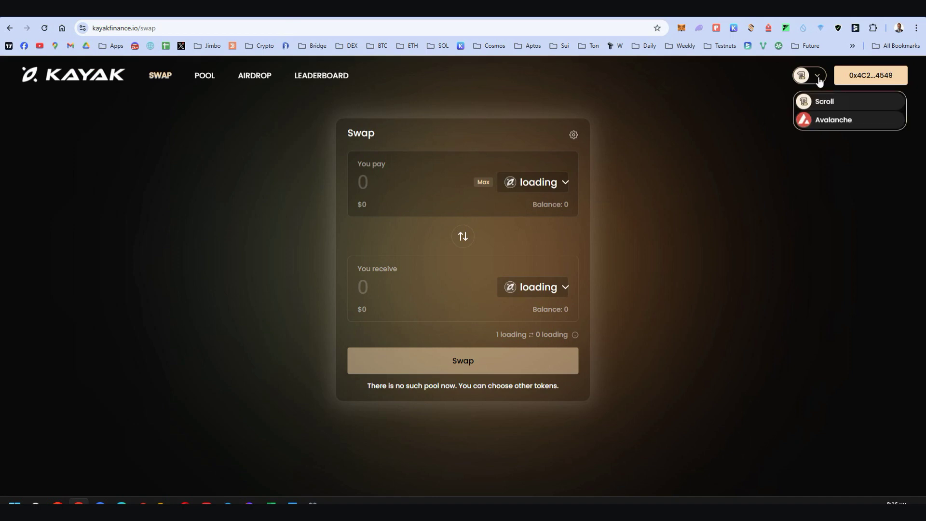
left_click(835, 125)
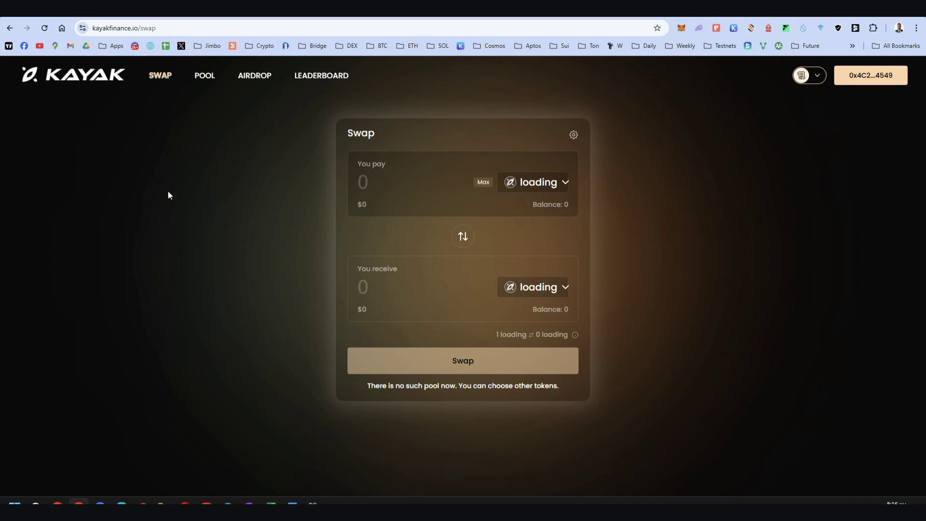
left_click(405, 17)
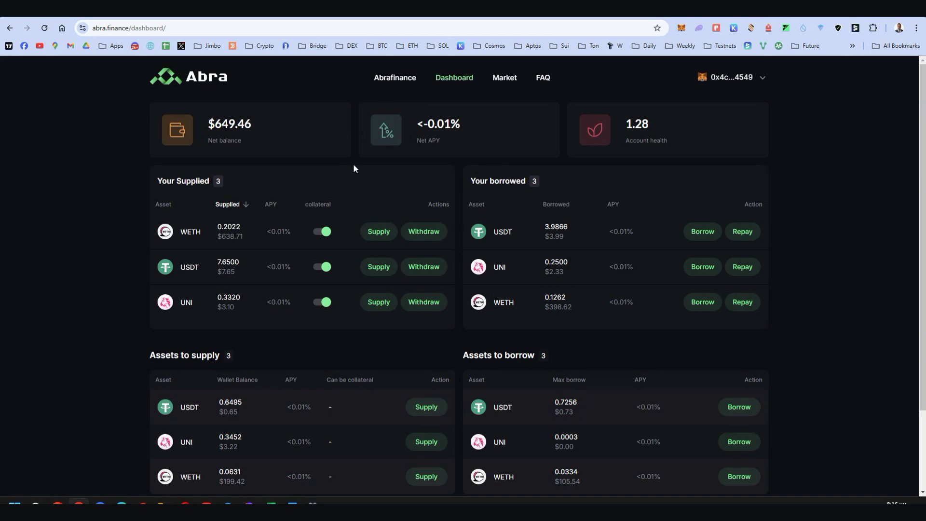
left_click(617, 17)
scroll(242, 203, "down", 2)
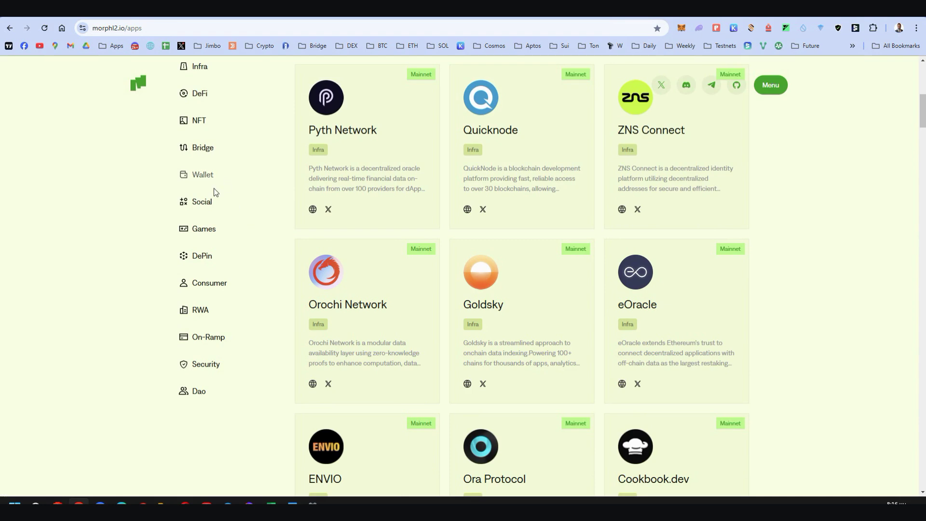
left_click(203, 203)
left_click(208, 232)
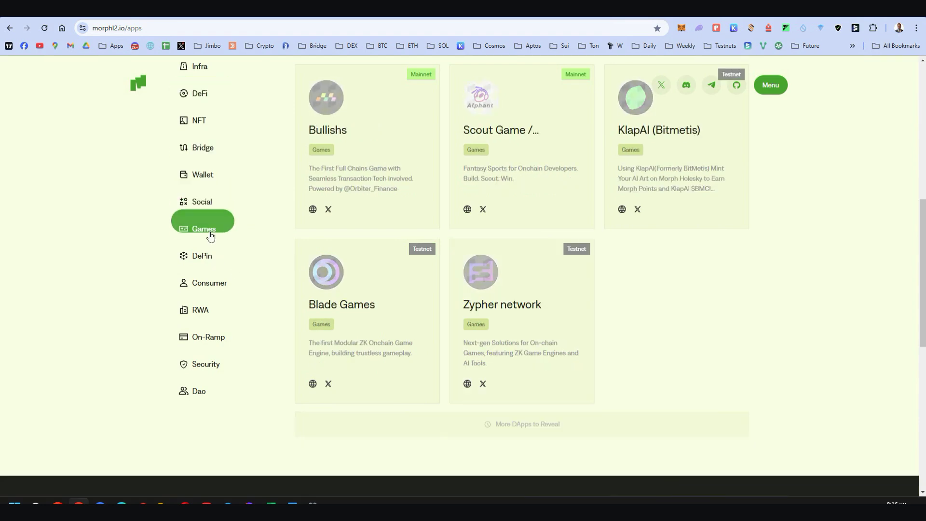
left_click(208, 285)
scroll(383, 239, "up", 3)
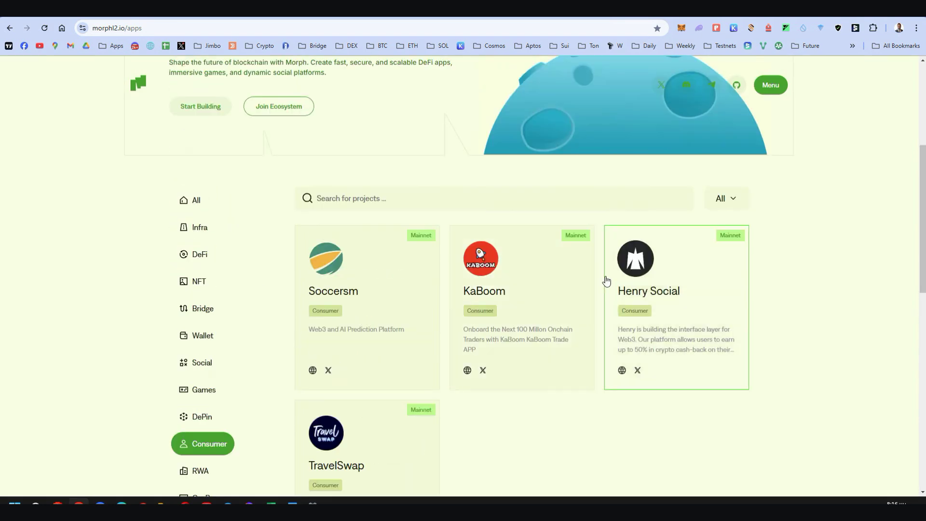
left_click(212, 391)
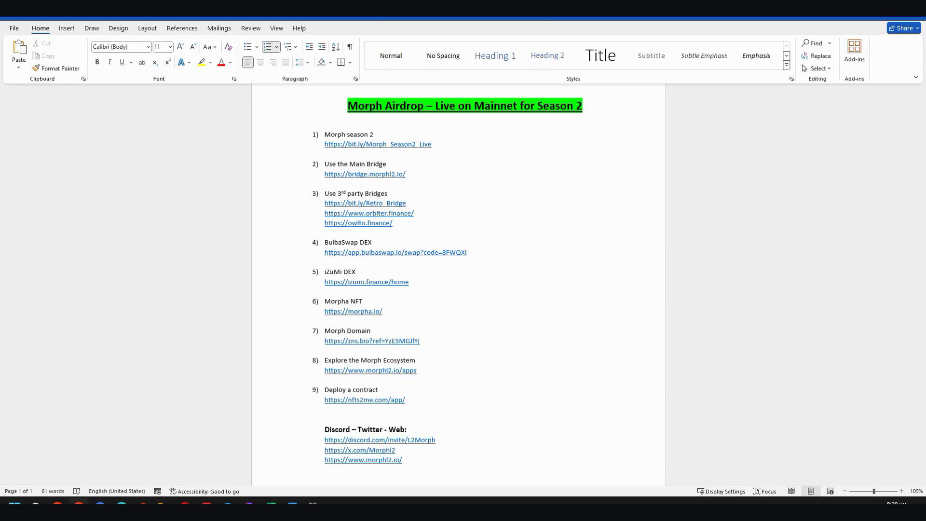
Deploy the 500-edition 'Jimbo's Lambo' (JMBL) collection to Morph Mainnet, confirming in MetaMask
left_click(79, 505)
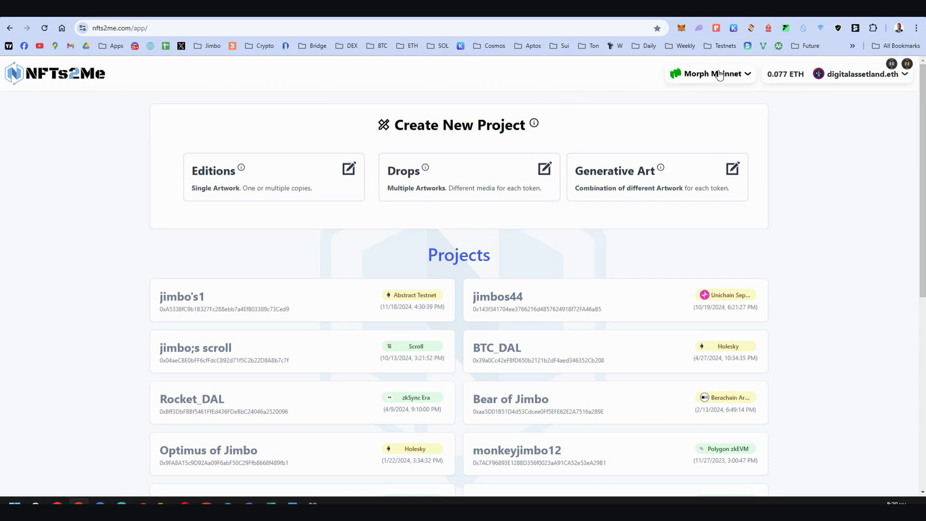
left_click(230, 182)
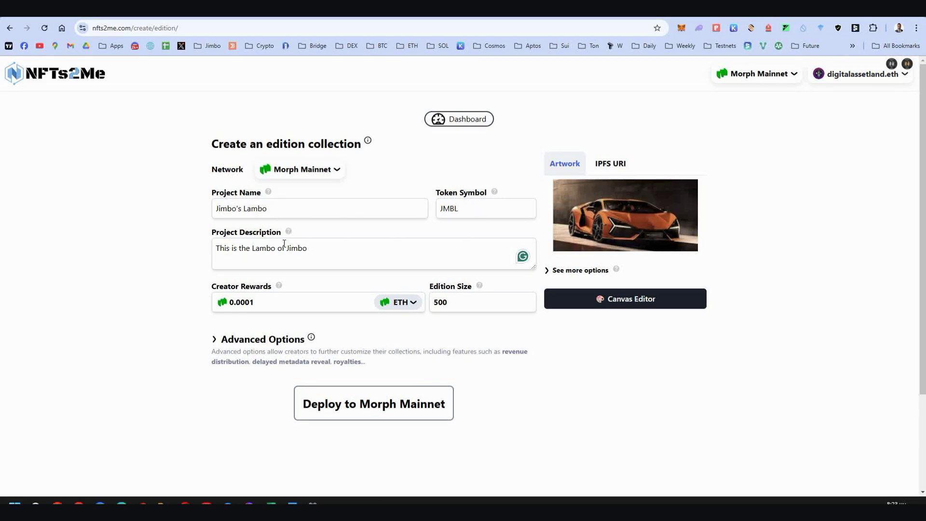
mouse_move(244, 306)
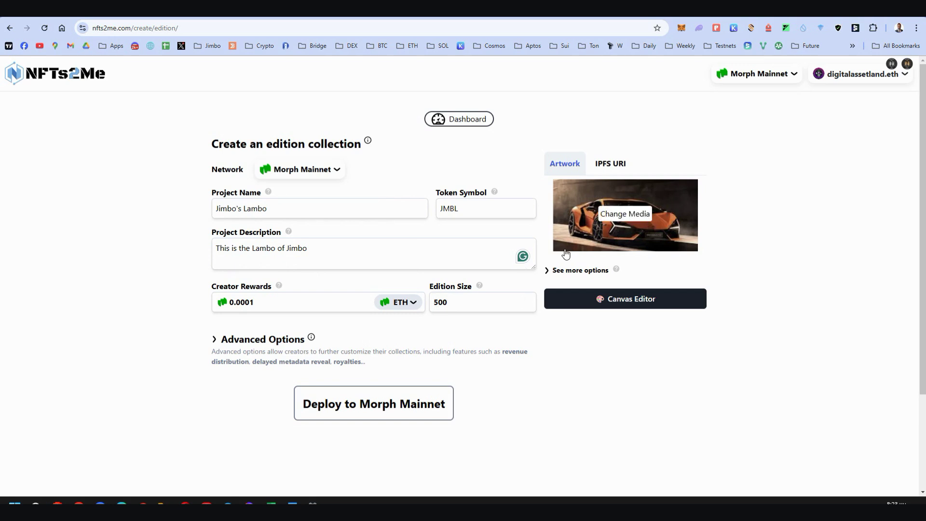
left_click(363, 409)
left_click(362, 409)
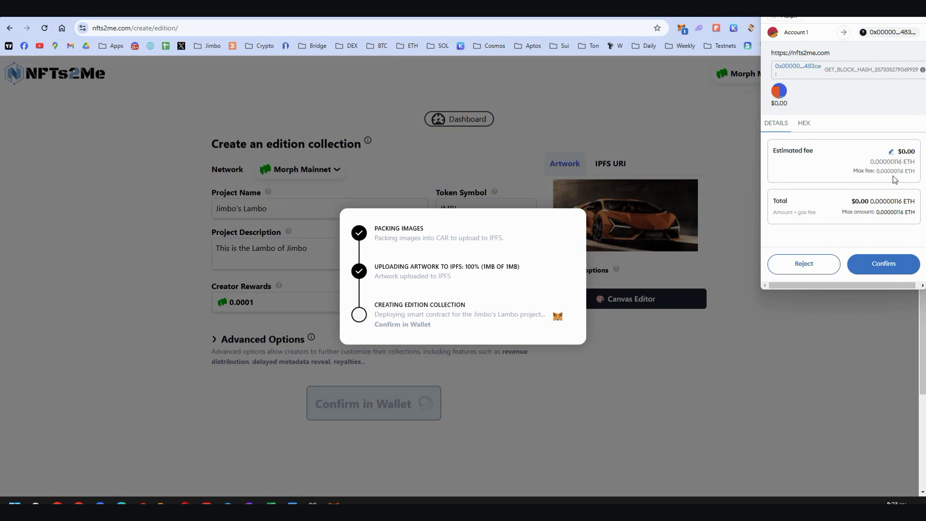
left_click(872, 264)
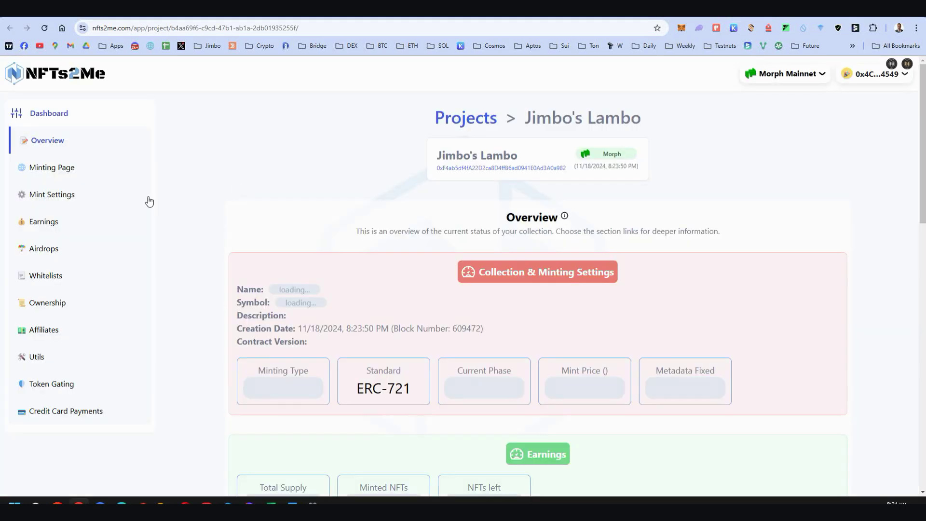
Set Jimbo's Lambo minting phase to Public (Open) and visit its live minting page
left_click(53, 195)
scroll(307, 208, "down", 9)
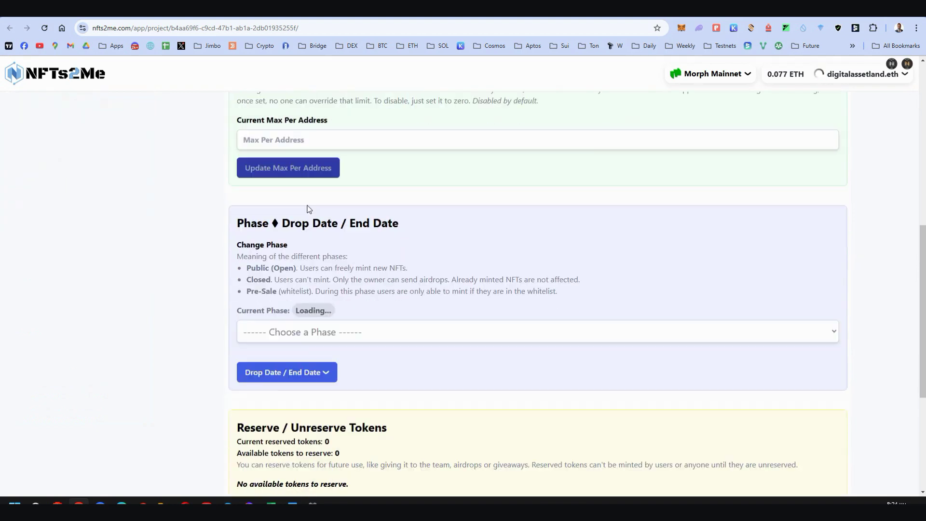
left_click(284, 284)
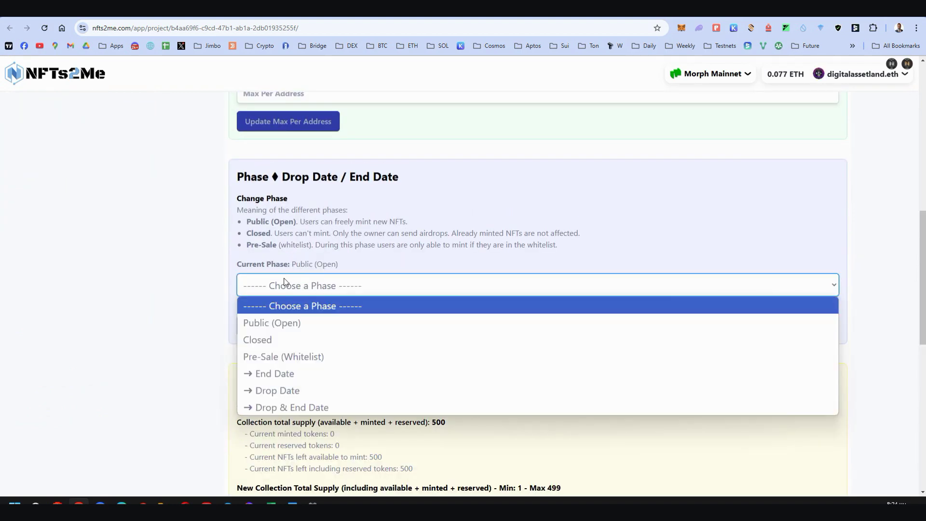
left_click(275, 322)
left_click(292, 328)
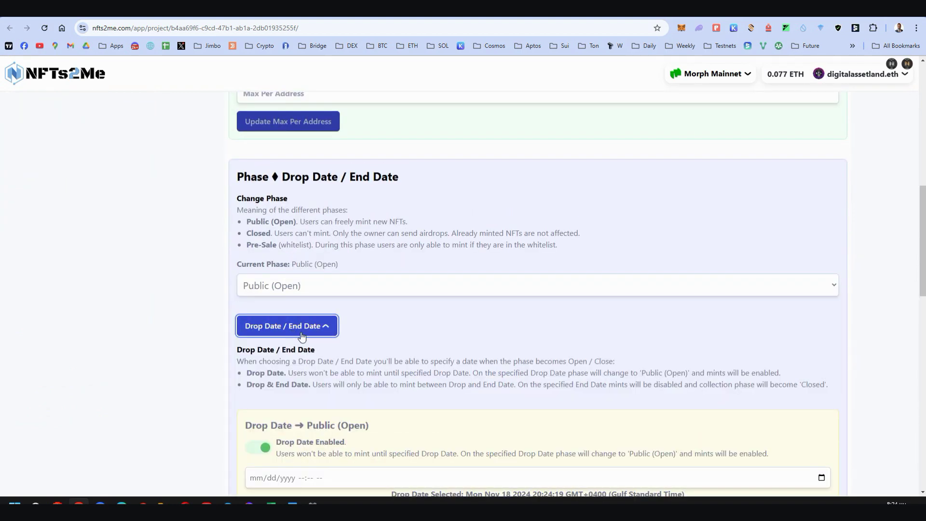
scroll(299, 357, "down", 5)
scroll(321, 383, "up", 15)
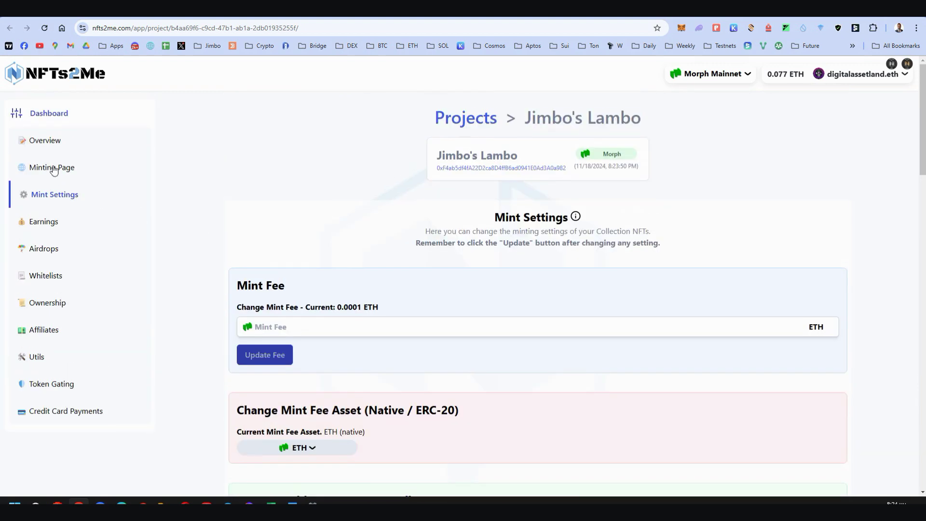
left_click(46, 167)
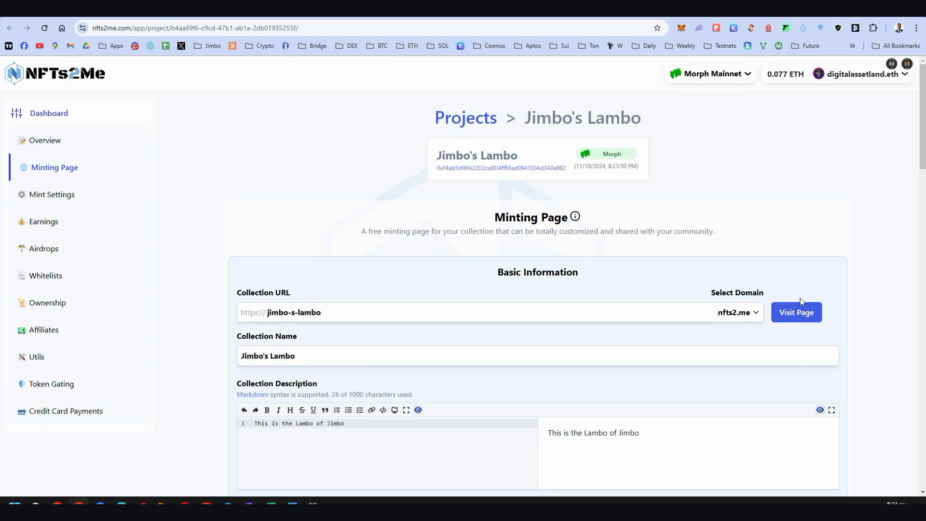
left_click(803, 317)
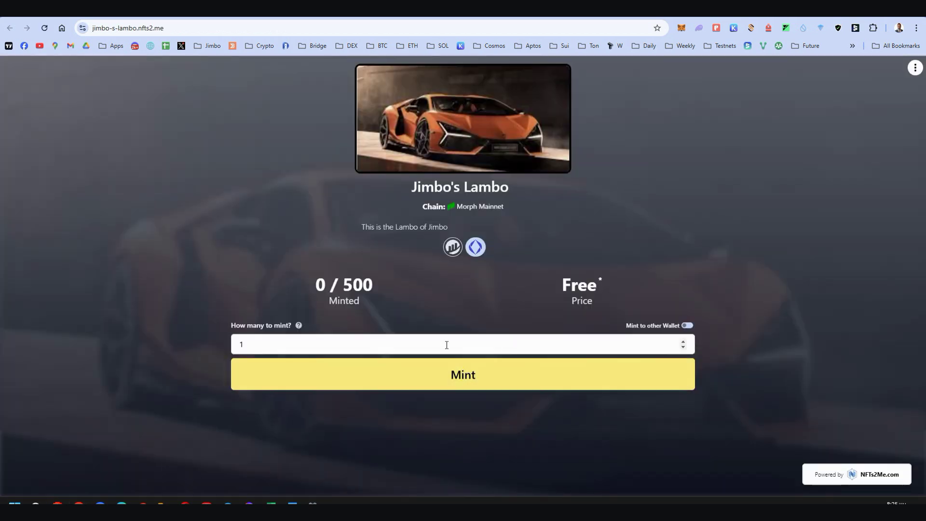
Mint one free Jimbo's Lambo NFT from the public minting page
left_click(469, 374)
mouse_move(378, 273)
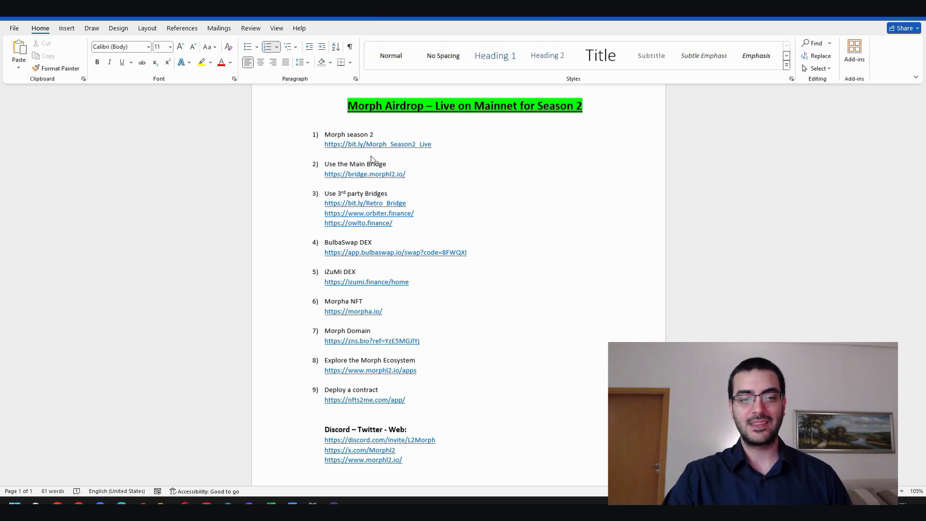
left_click_drag(271, 433, 272, 463)
left_click(511, 452)
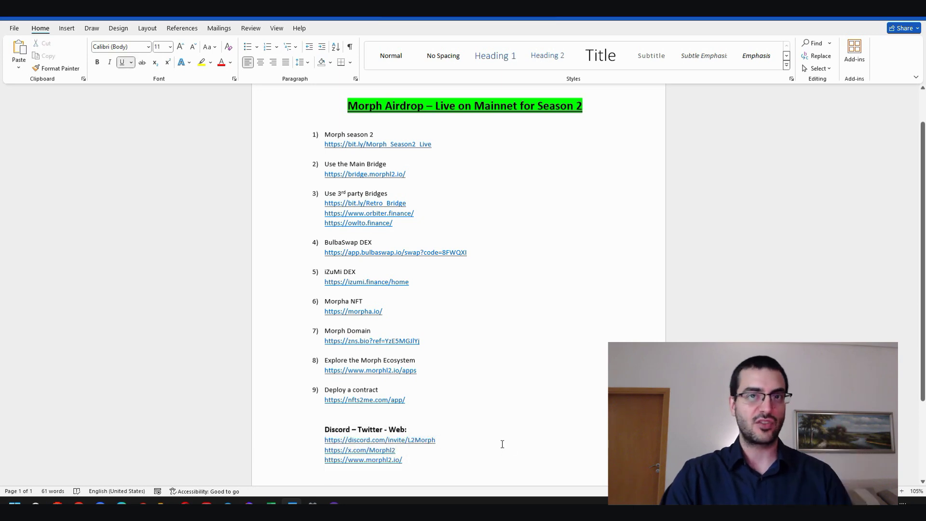